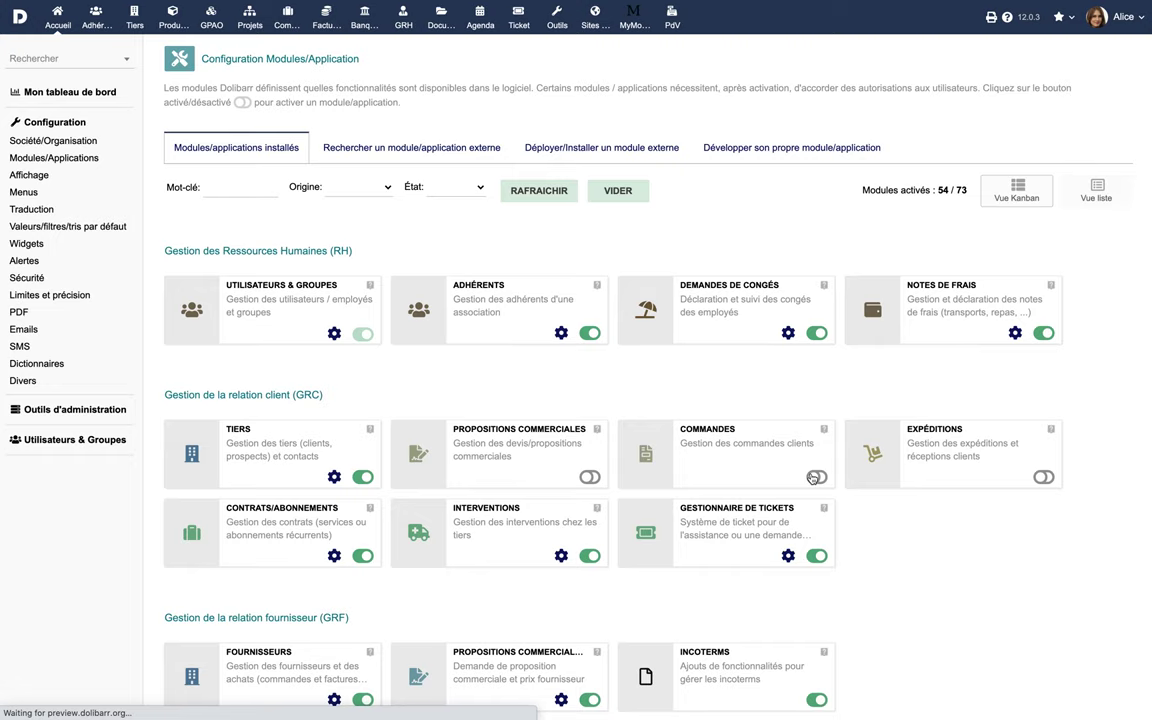
# Switch on the Commandes and Factures et avoirs module toggles
pyautogui.click(589, 477)
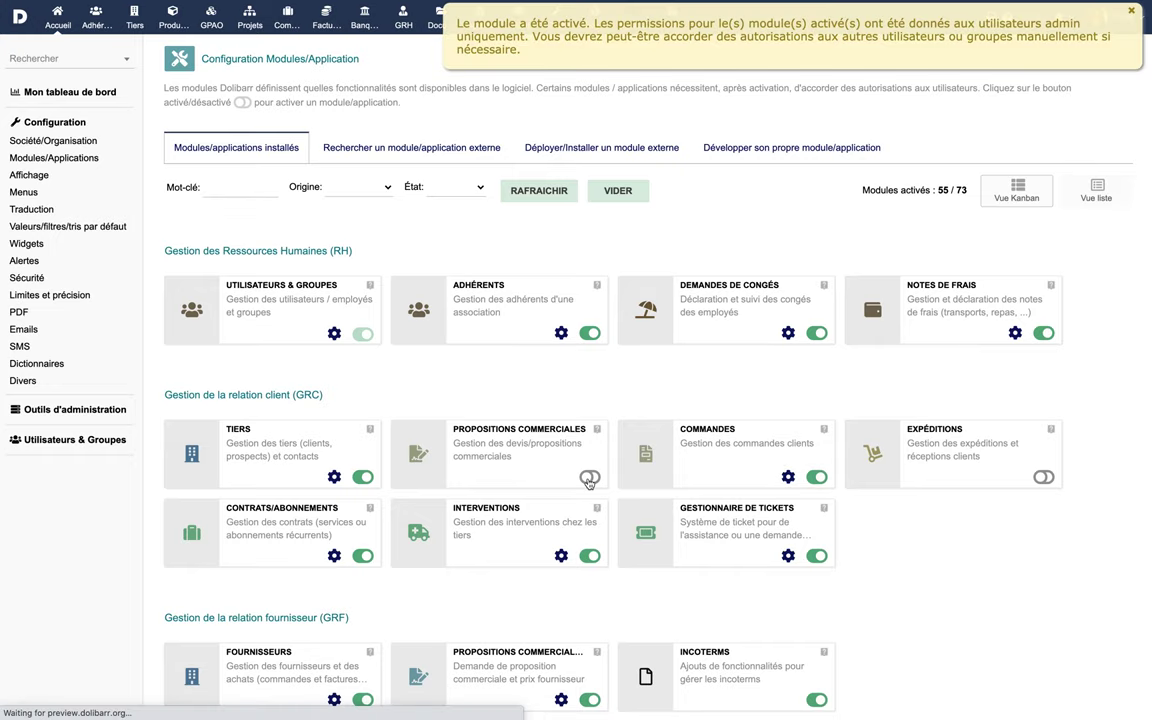
pyautogui.scroll(-5, 589, 481)
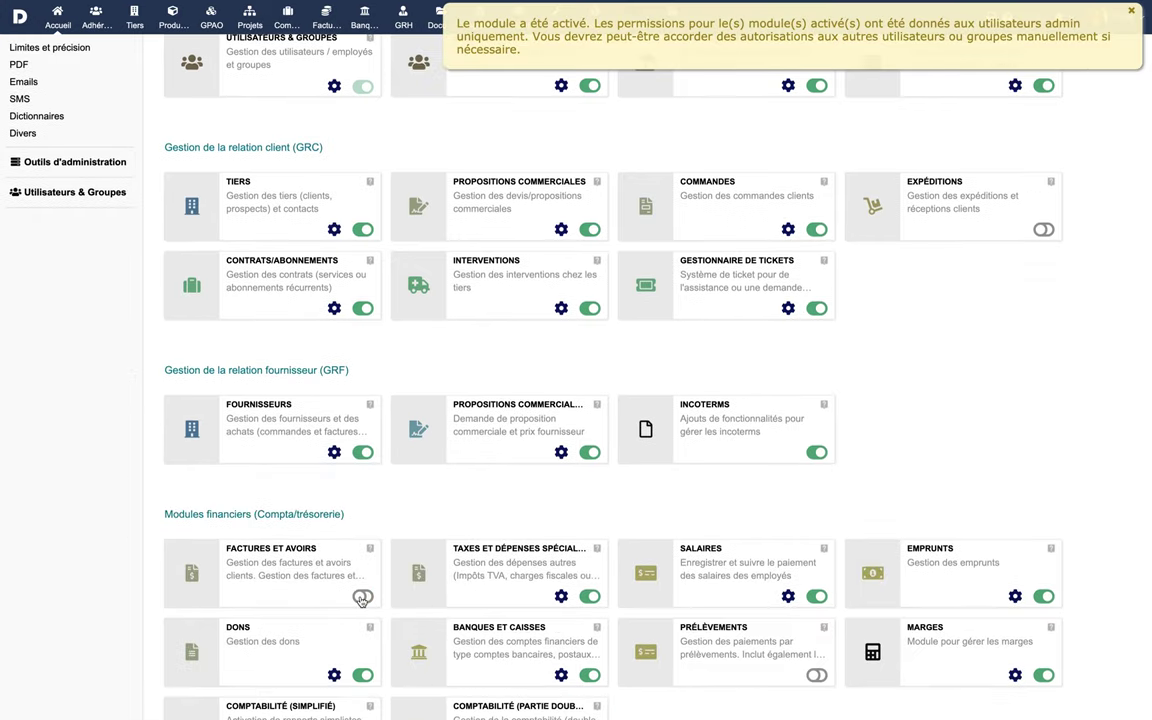
pyautogui.click(363, 597)
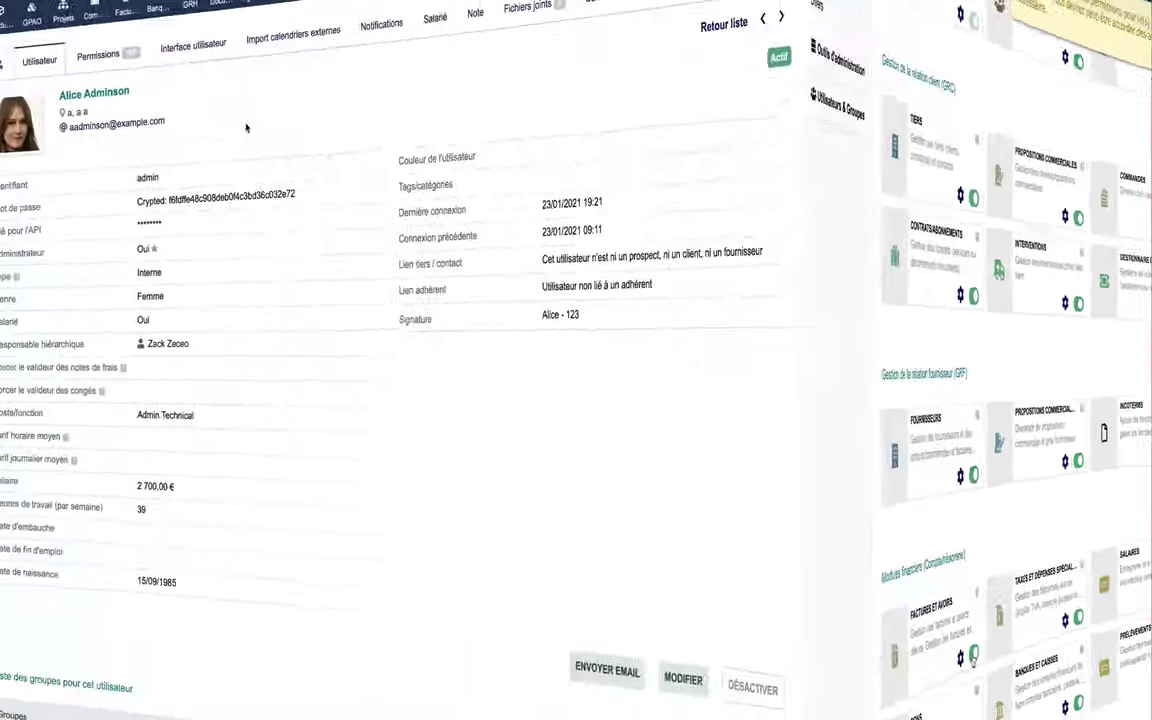
# Grant the user view and create order rights, then all Commandes and Propositions commerciales permissions
pyautogui.click(303, 70)
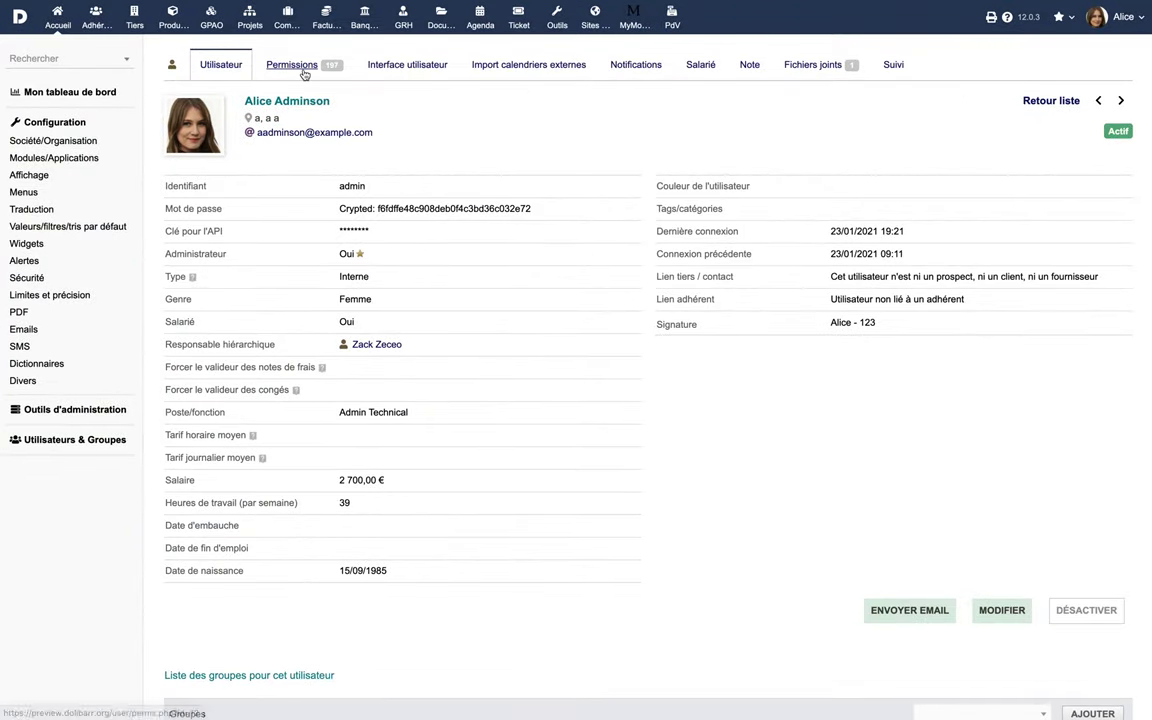
pyautogui.scroll(-10, 656, 476)
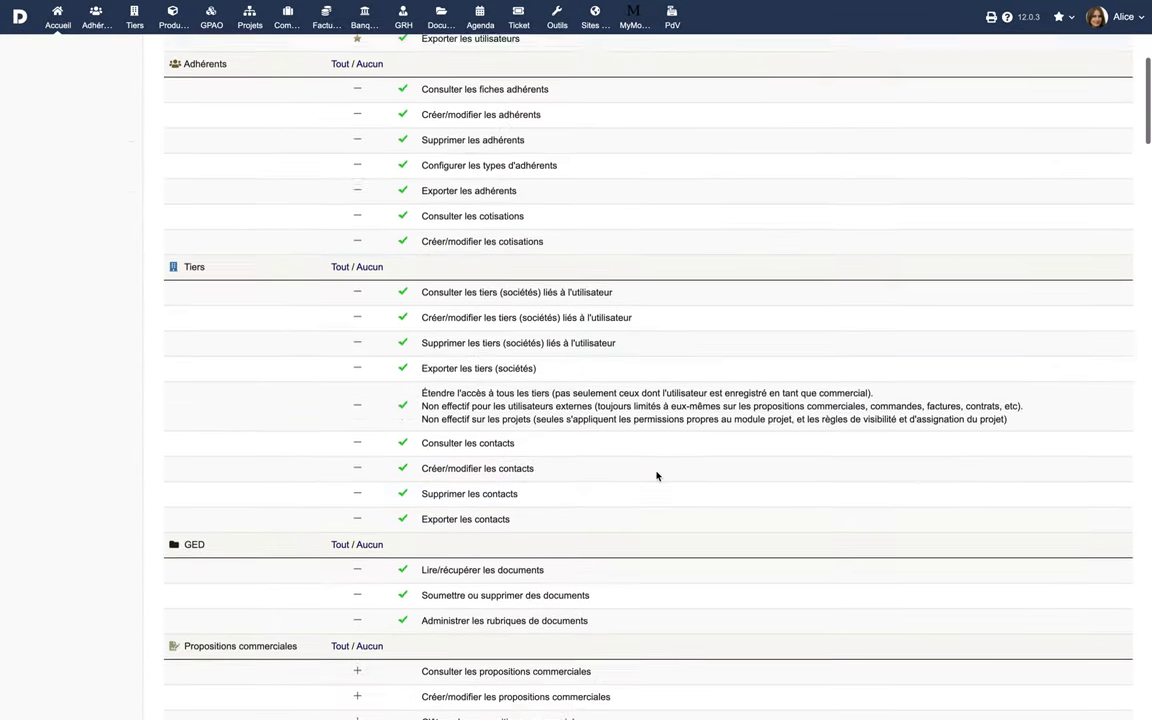
pyautogui.click(357, 429)
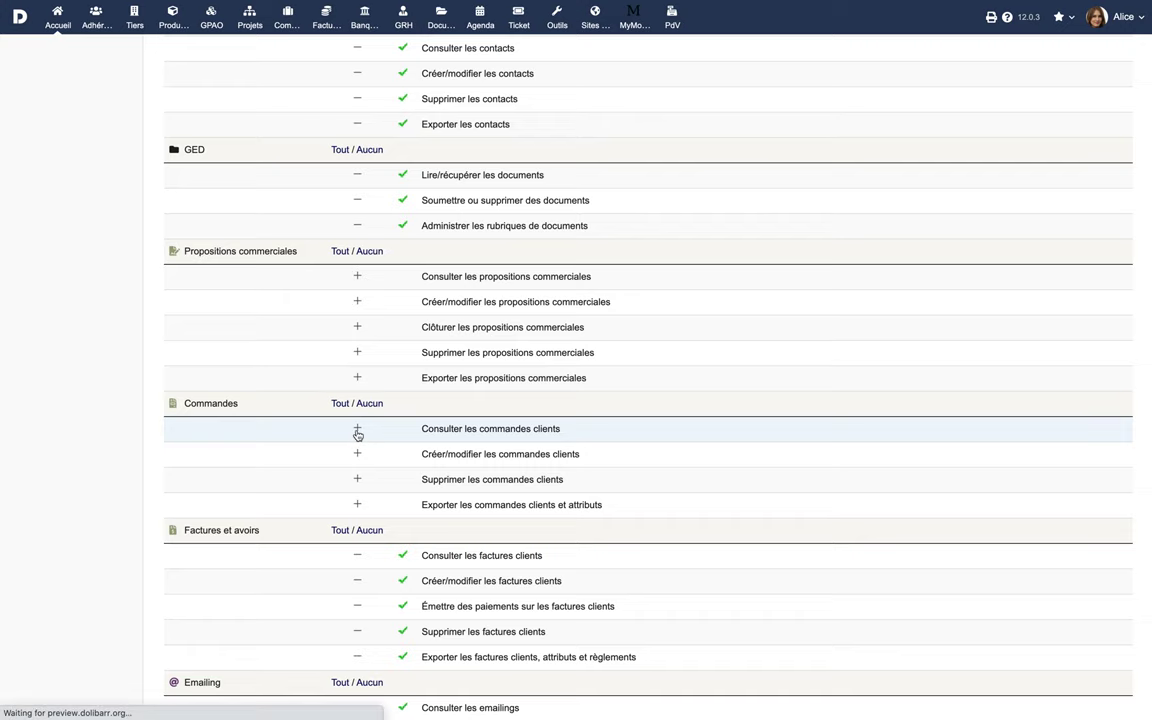
pyautogui.click(358, 454)
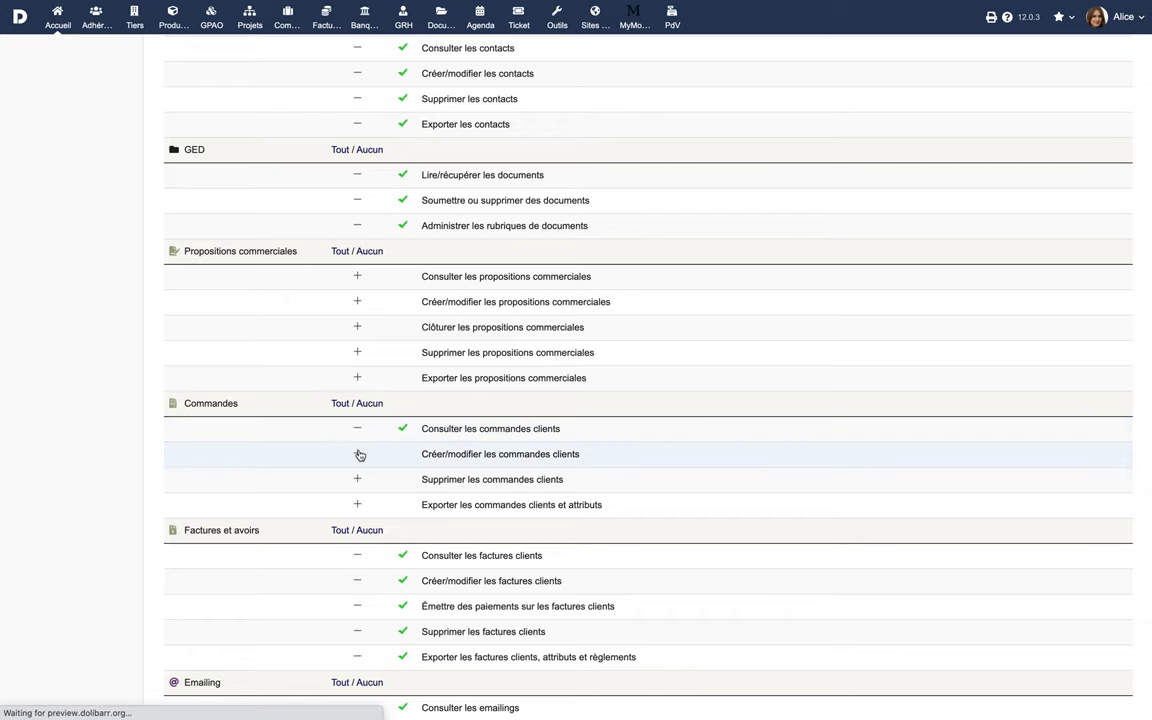
pyautogui.click(341, 405)
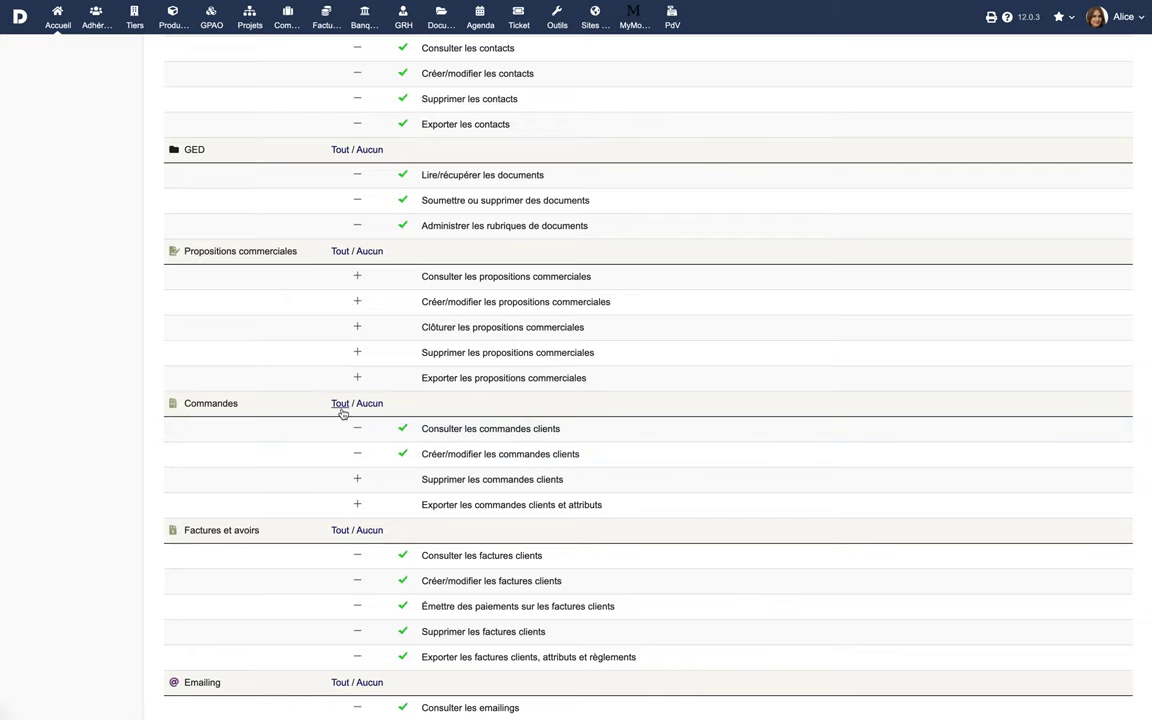
pyautogui.click(337, 251)
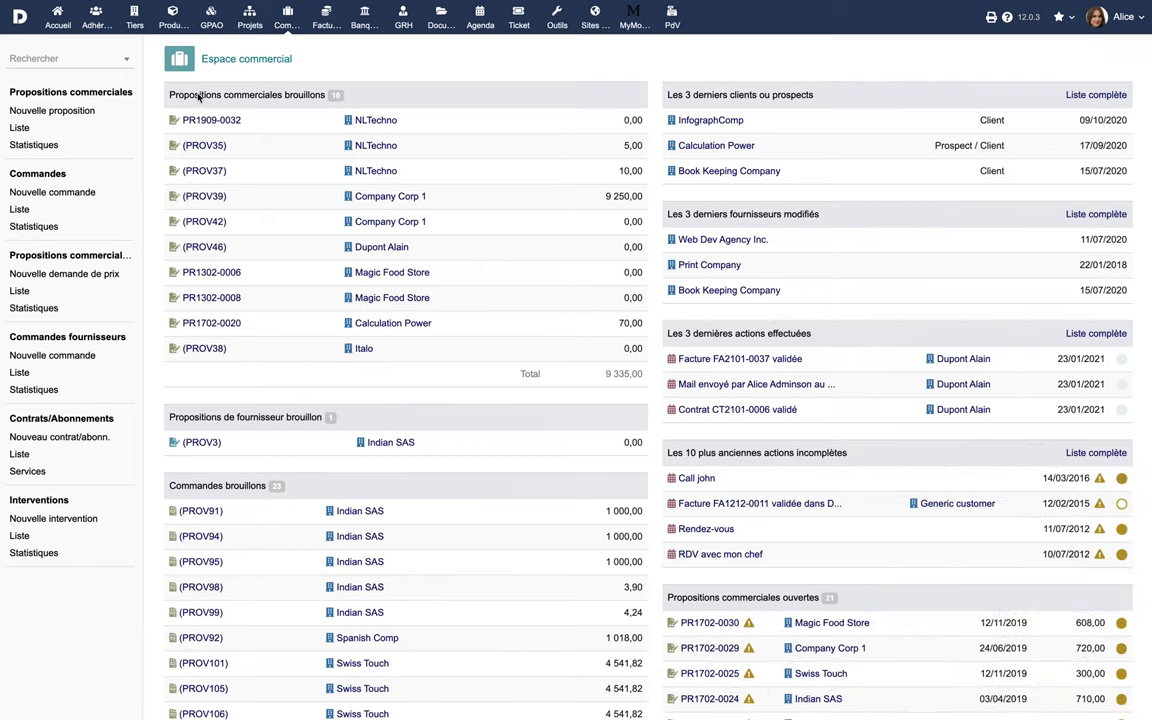
# Open proposal PR2006-0035 from the proposals list and start a customer order from it
pyautogui.click(20, 128)
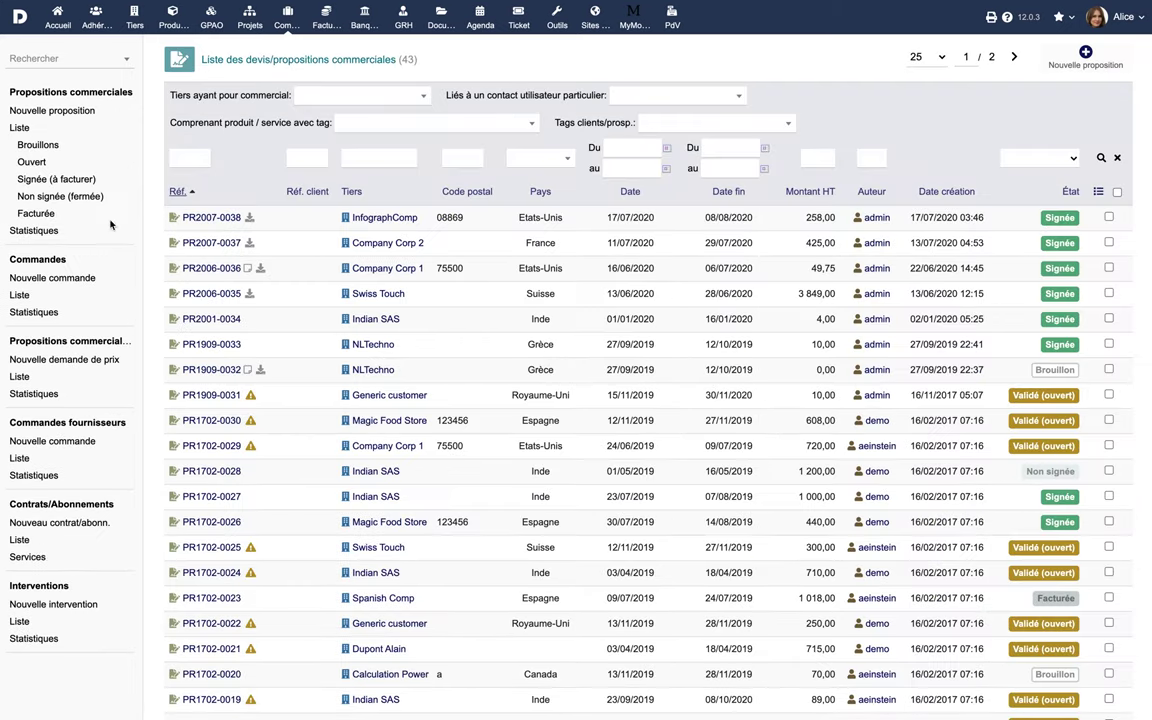
pyautogui.click(190, 300)
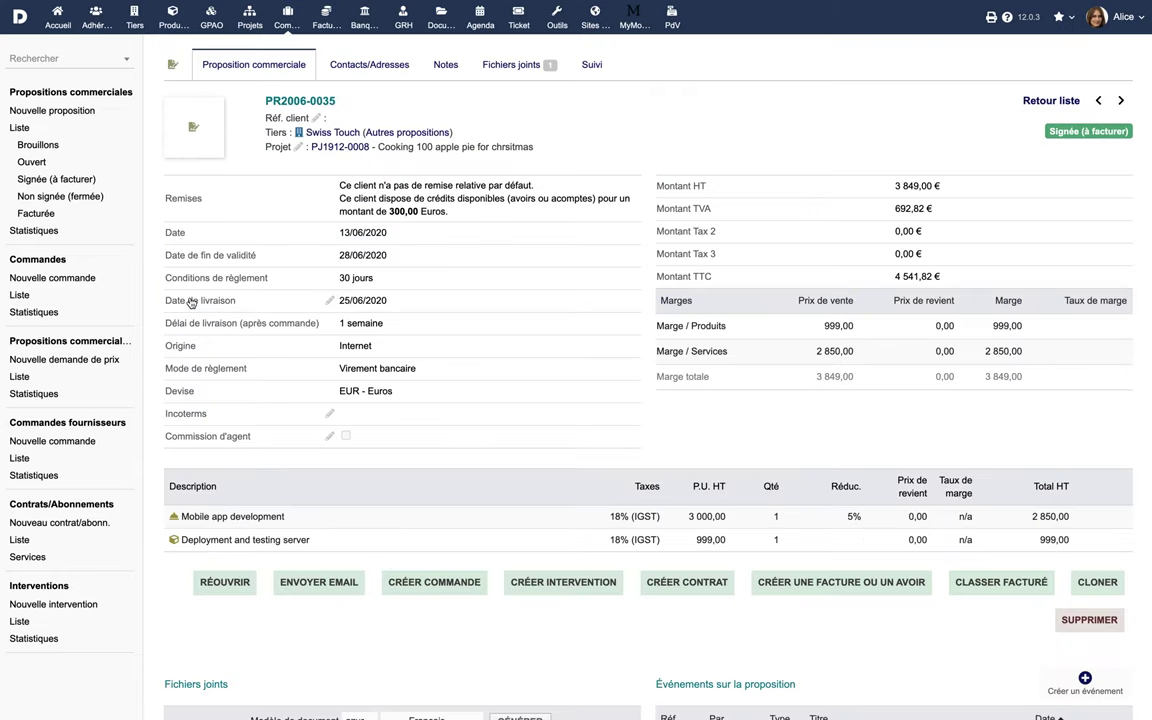
pyautogui.click(446, 585)
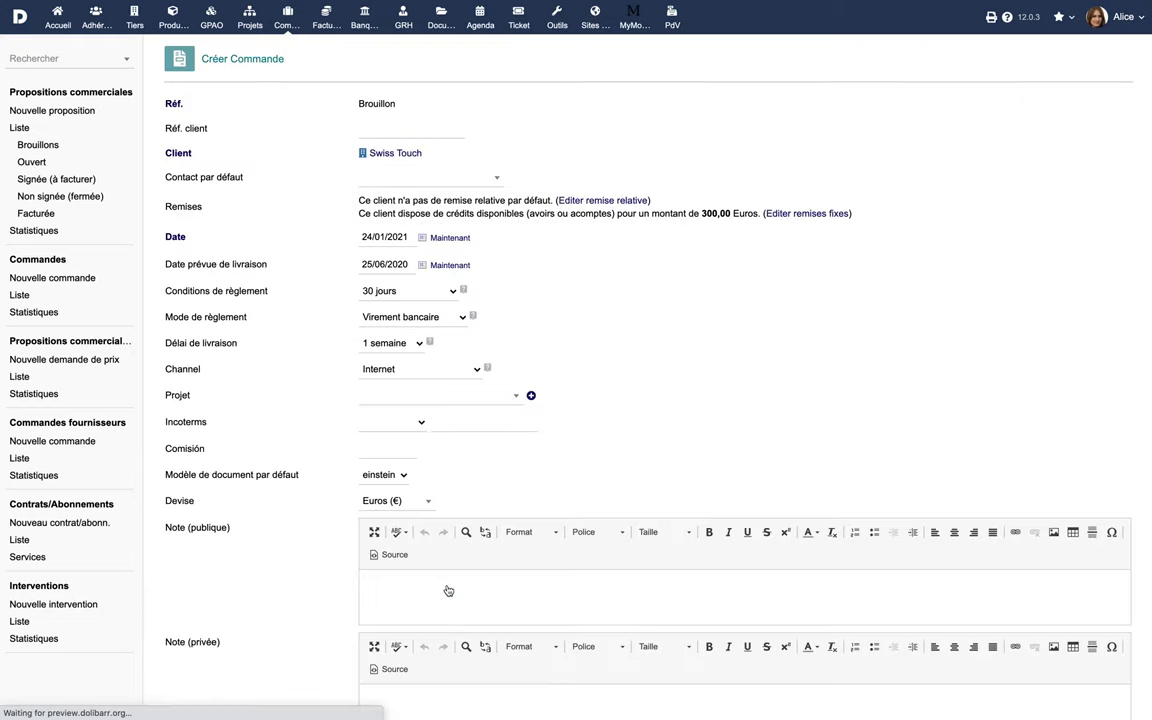
# Save the prefilled order from PR2006-0035 as draft PROV115 with both product lines
pyautogui.scroll(-5, 448, 591)
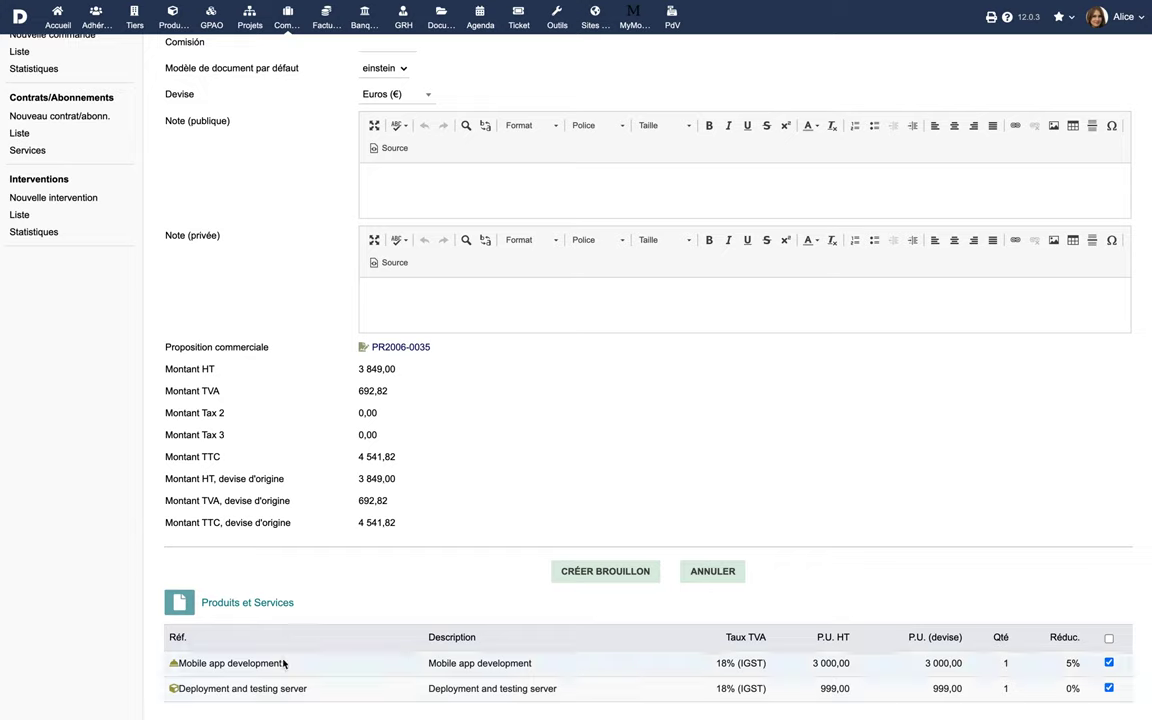
pyautogui.click(597, 577)
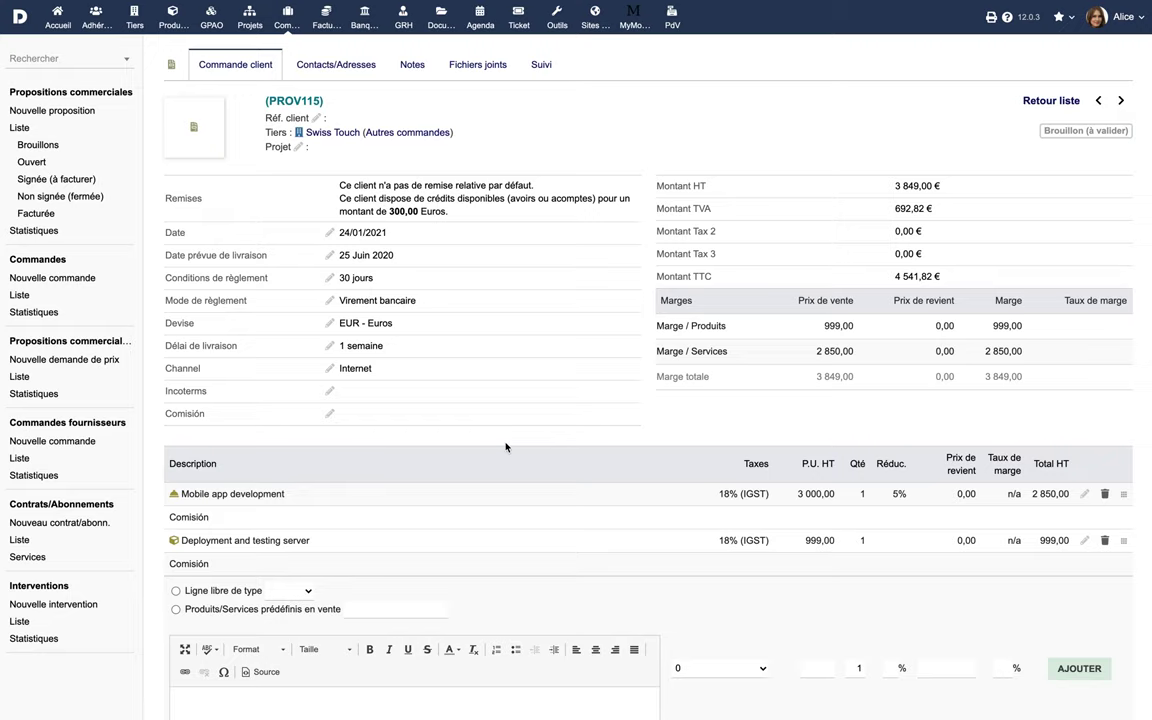
# Link supplier order PROV15 to draft order PROV115 under Objets liés
pyautogui.scroll(-4, 505, 447)
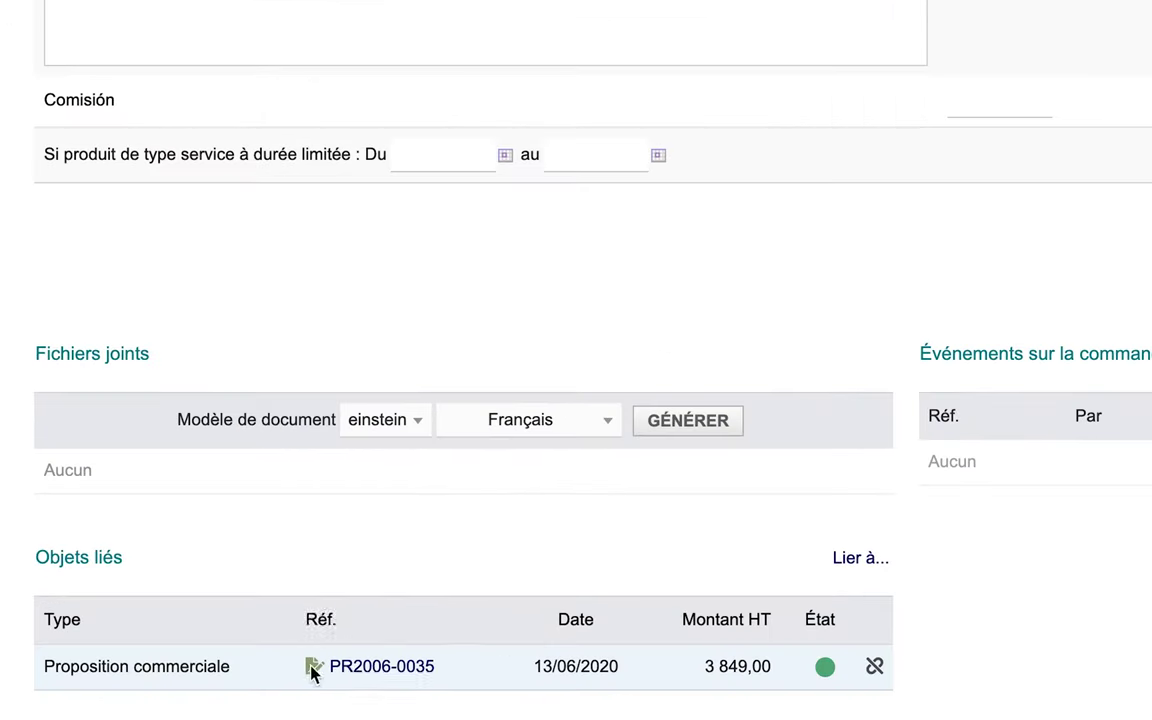
pyautogui.moveTo(362, 687)
pyautogui.click(862, 558)
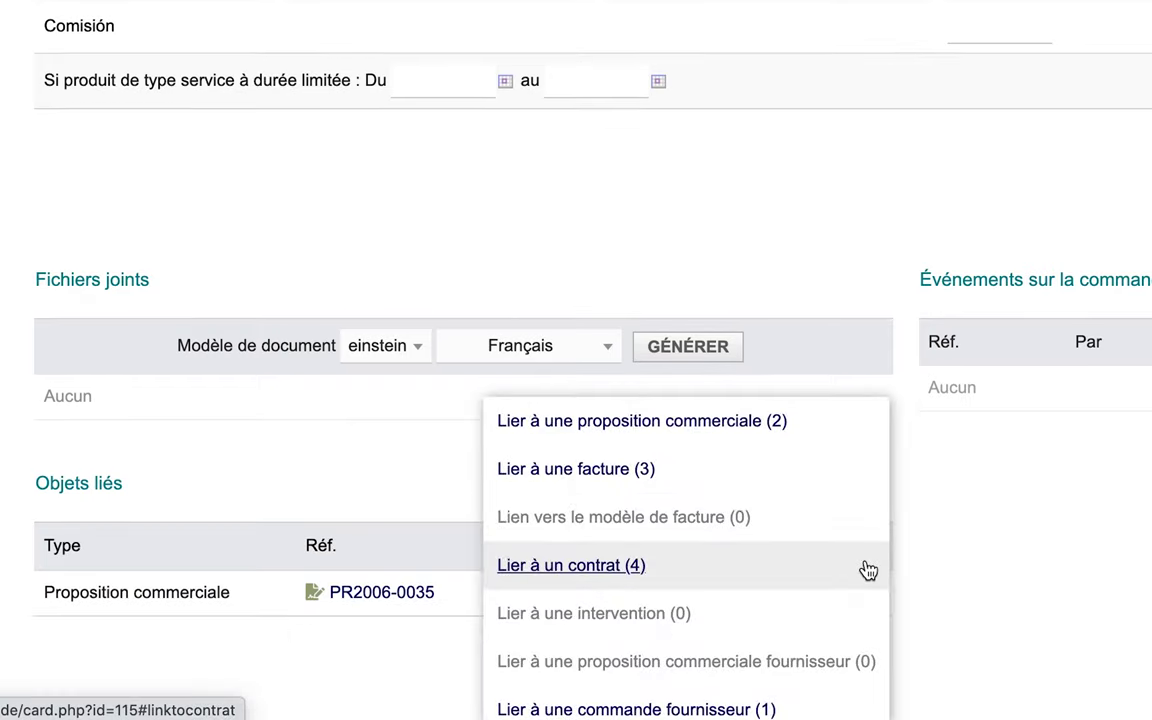
pyautogui.scroll(-2, 868, 570)
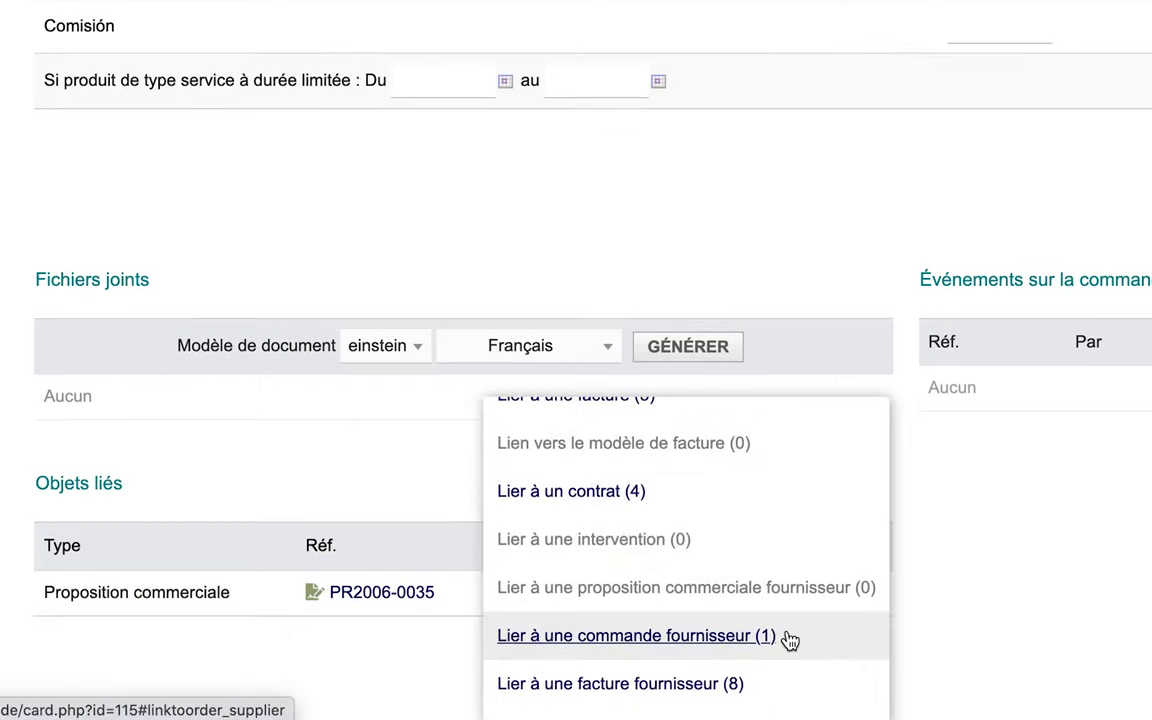
pyautogui.click(700, 636)
pyautogui.scroll(-2, 788, 638)
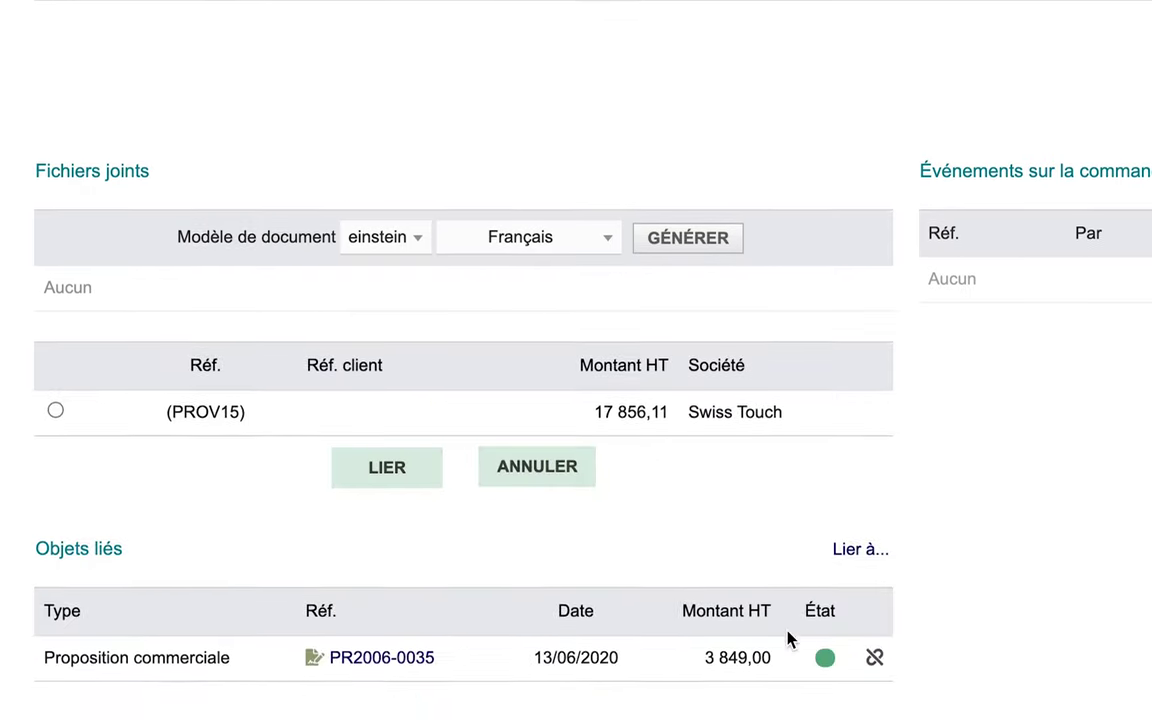
pyautogui.click(56, 420)
pyautogui.click(394, 480)
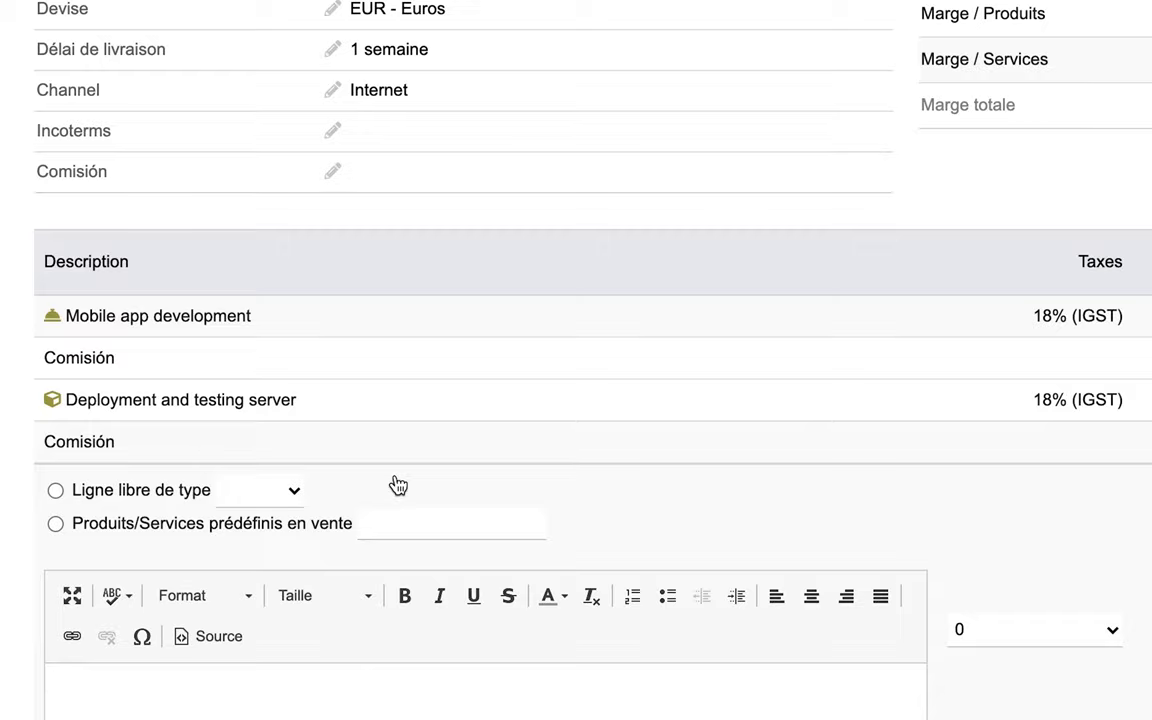
pyautogui.scroll(-10, 398, 485)
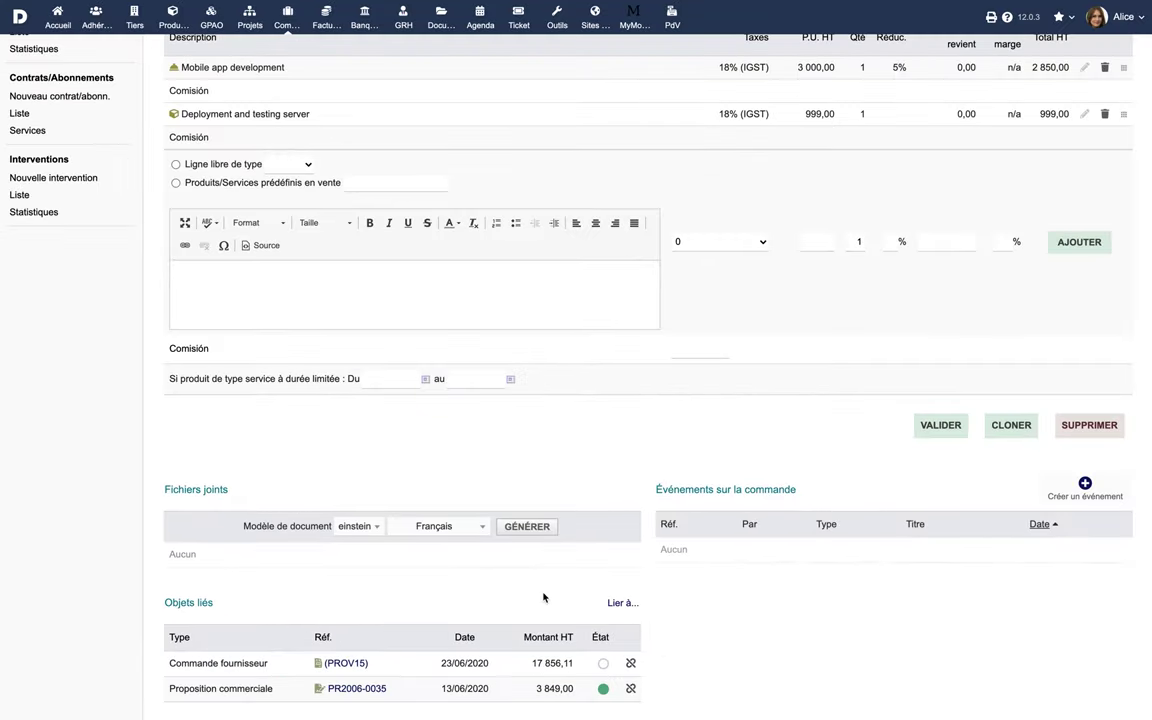
pyautogui.scroll(5, 543, 597)
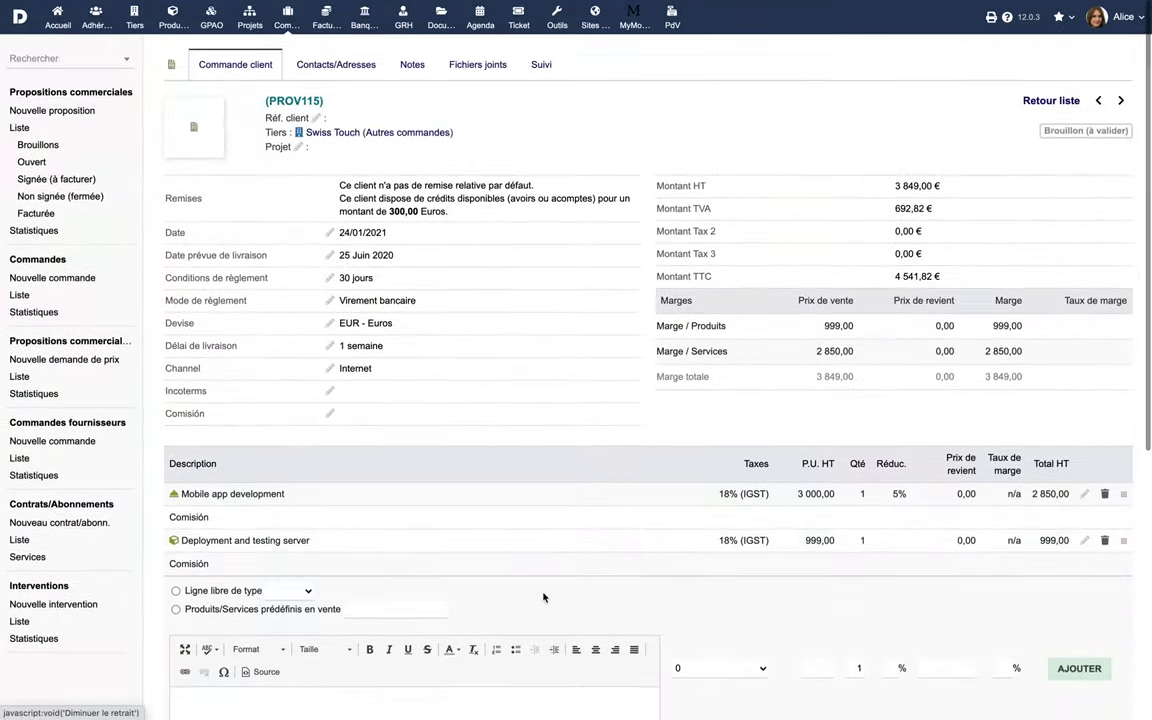
# Start a new order for Company Corp 1 with reference CR001, delivering 27/01/2021
pyautogui.click(53, 280)
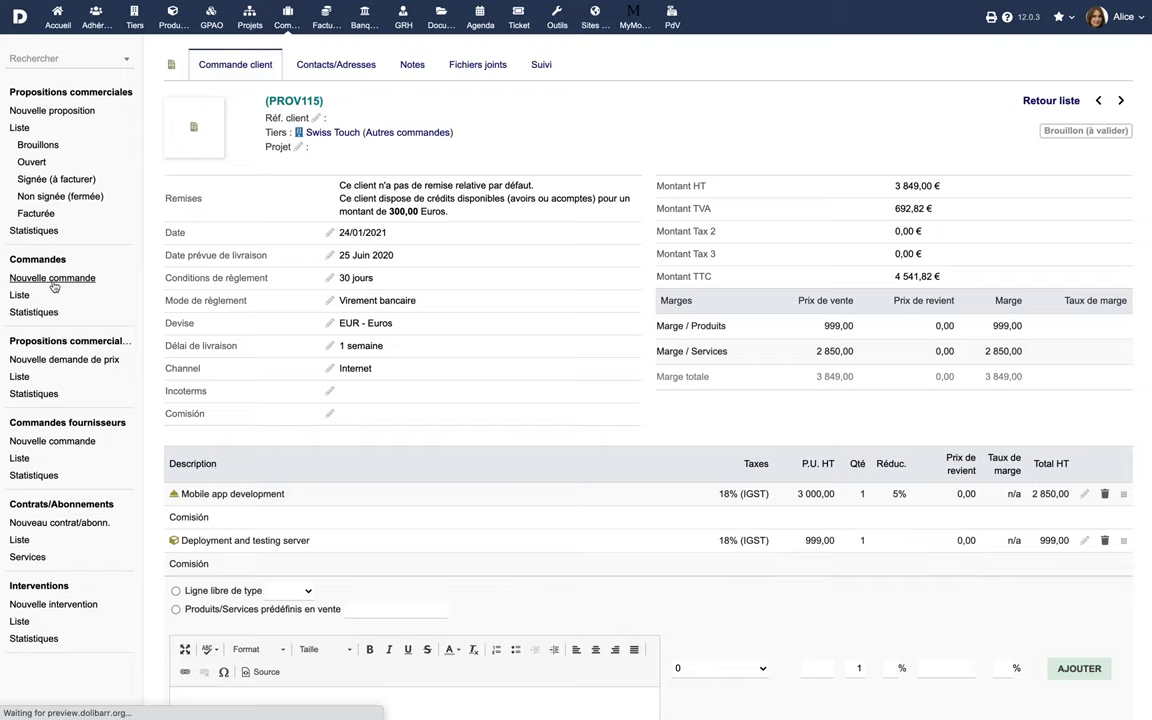
pyautogui.click(392, 130)
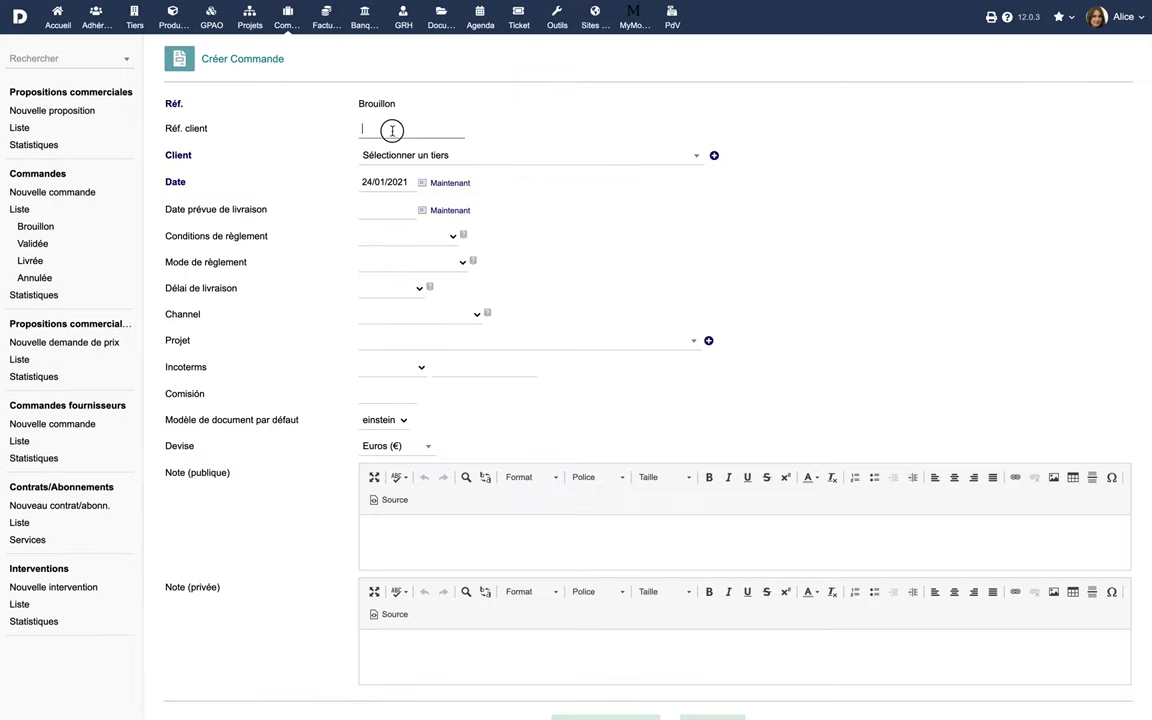
pyautogui.write('C')
pyautogui.click(429, 157)
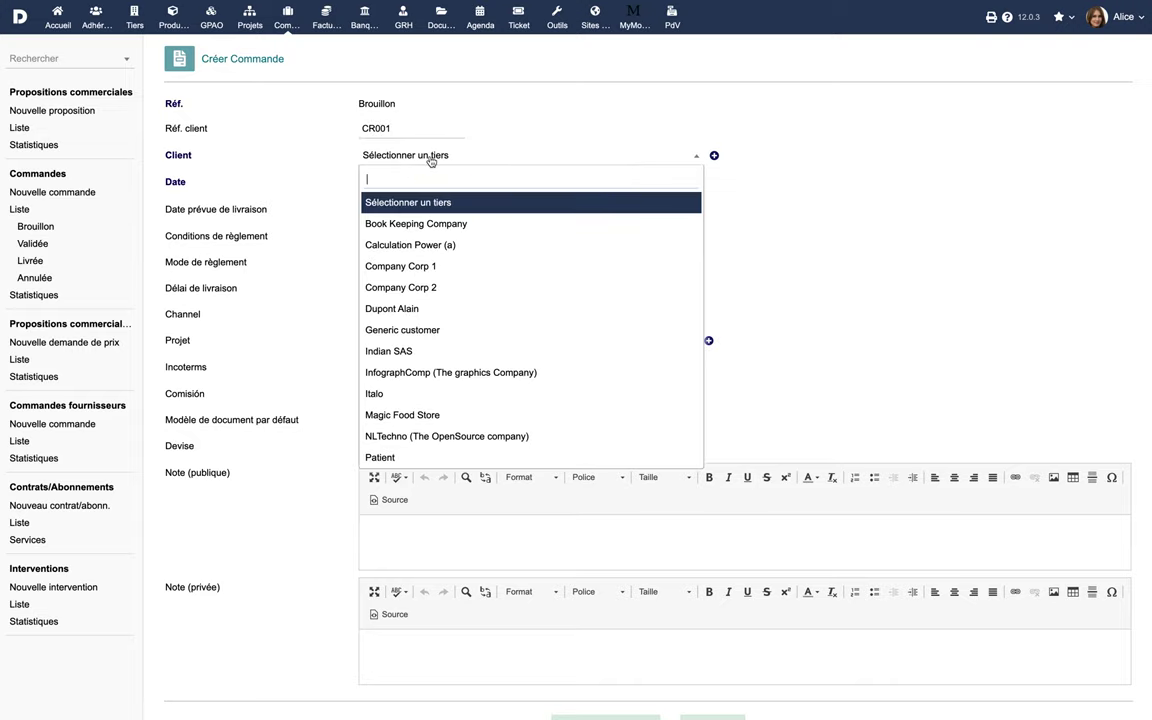
pyautogui.click(427, 265)
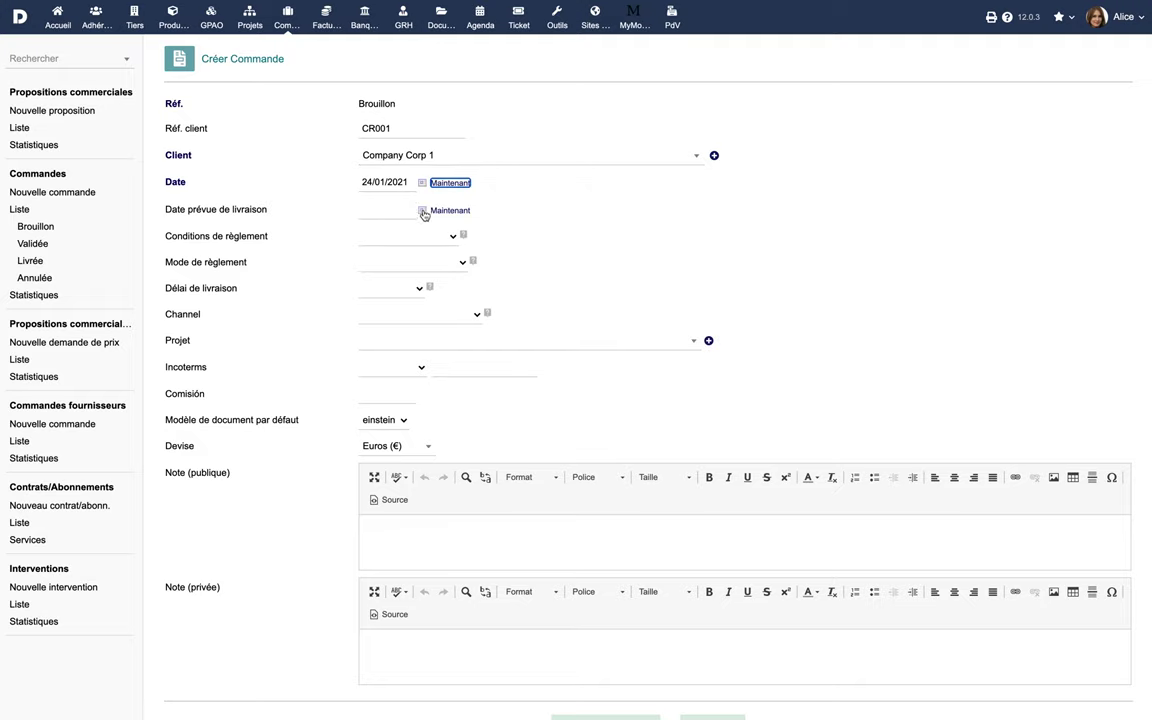
pyautogui.click(421, 210)
pyautogui.click(424, 347)
# Set payment terms 30 jours, mode Espèce, delay 2 semaines, channel Contact commercial
pyautogui.click(440, 237)
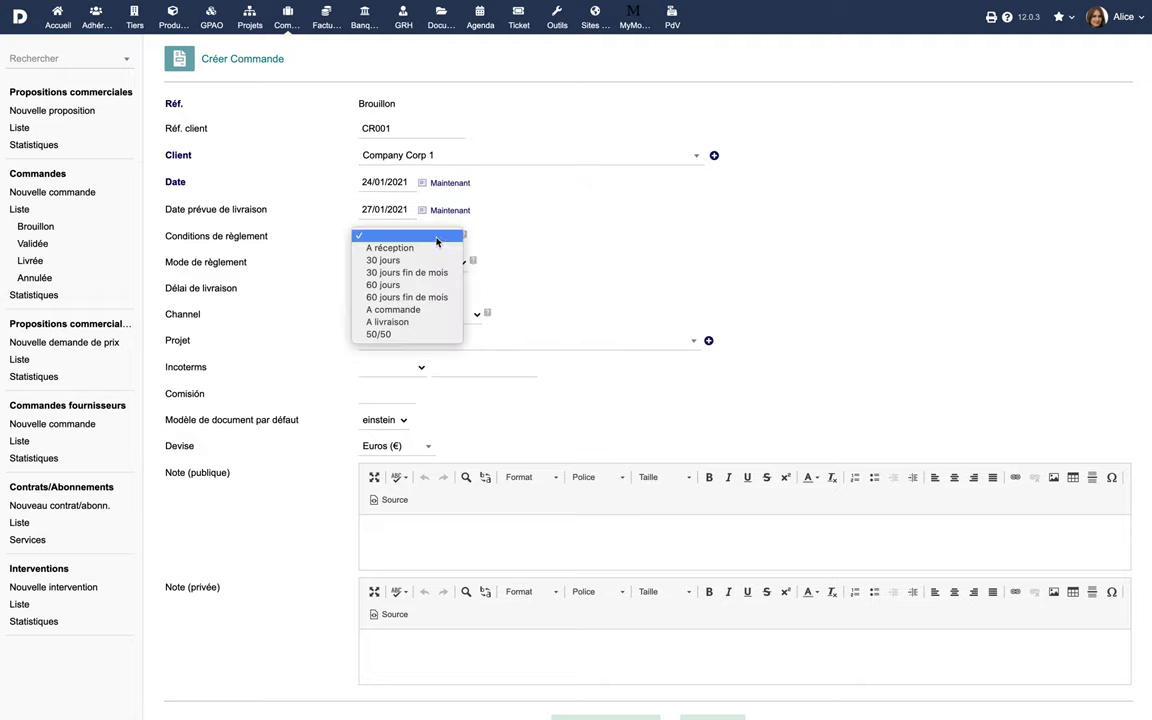
pyautogui.click(430, 261)
pyautogui.click(420, 265)
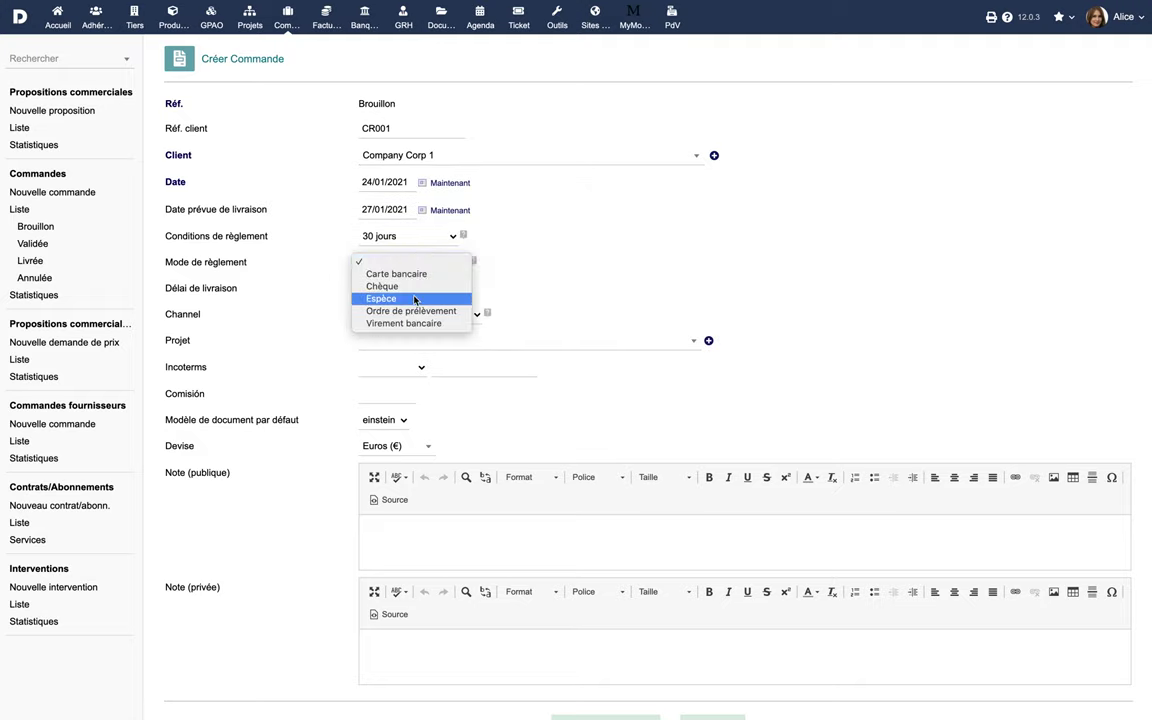
pyautogui.click(417, 298)
pyautogui.click(415, 288)
pyautogui.click(407, 312)
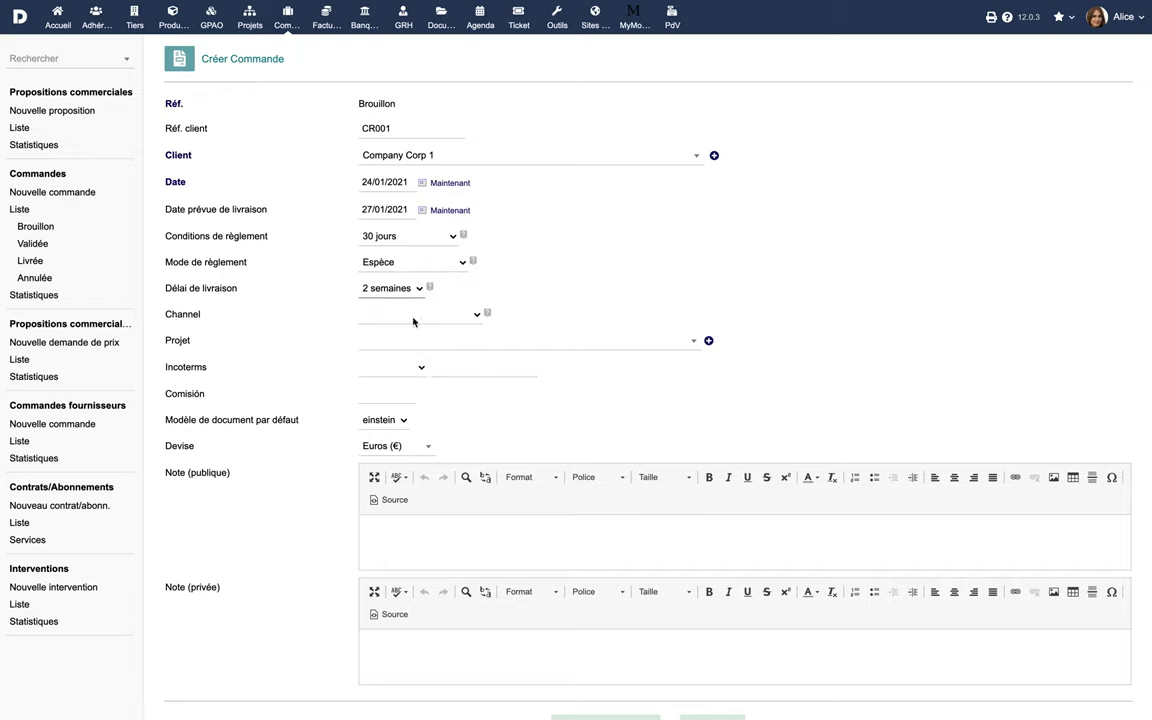
pyautogui.click(411, 317)
pyautogui.click(414, 388)
# Link project PJ1607-0004, set Incoterms CIF, and create the draft order PROV116
pyautogui.click(445, 341)
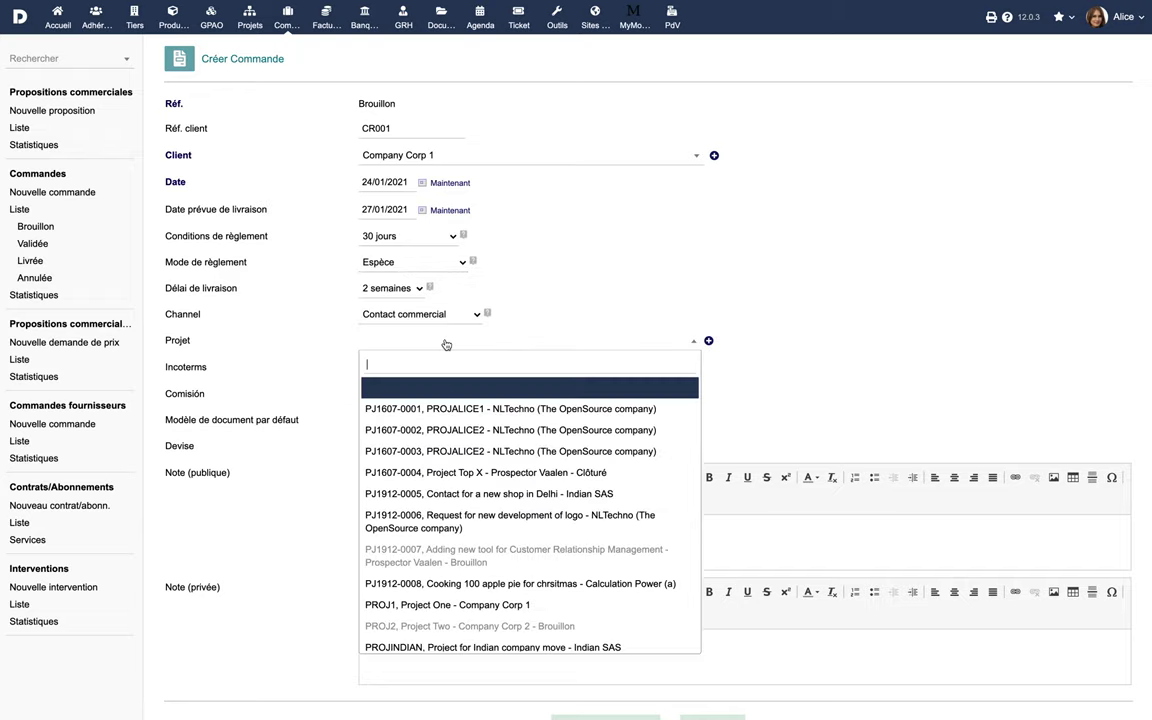
pyautogui.click(439, 474)
pyautogui.click(415, 367)
pyautogui.click(473, 391)
pyautogui.scroll(-2, 460, 500)
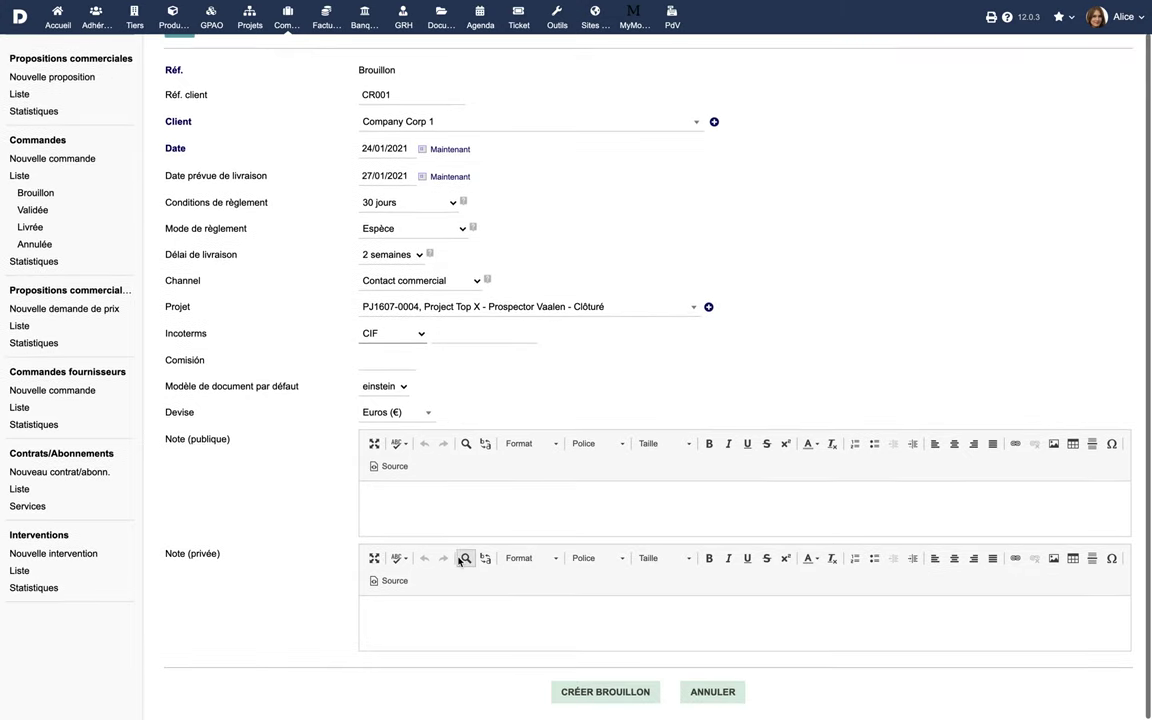
pyautogui.click(580, 690)
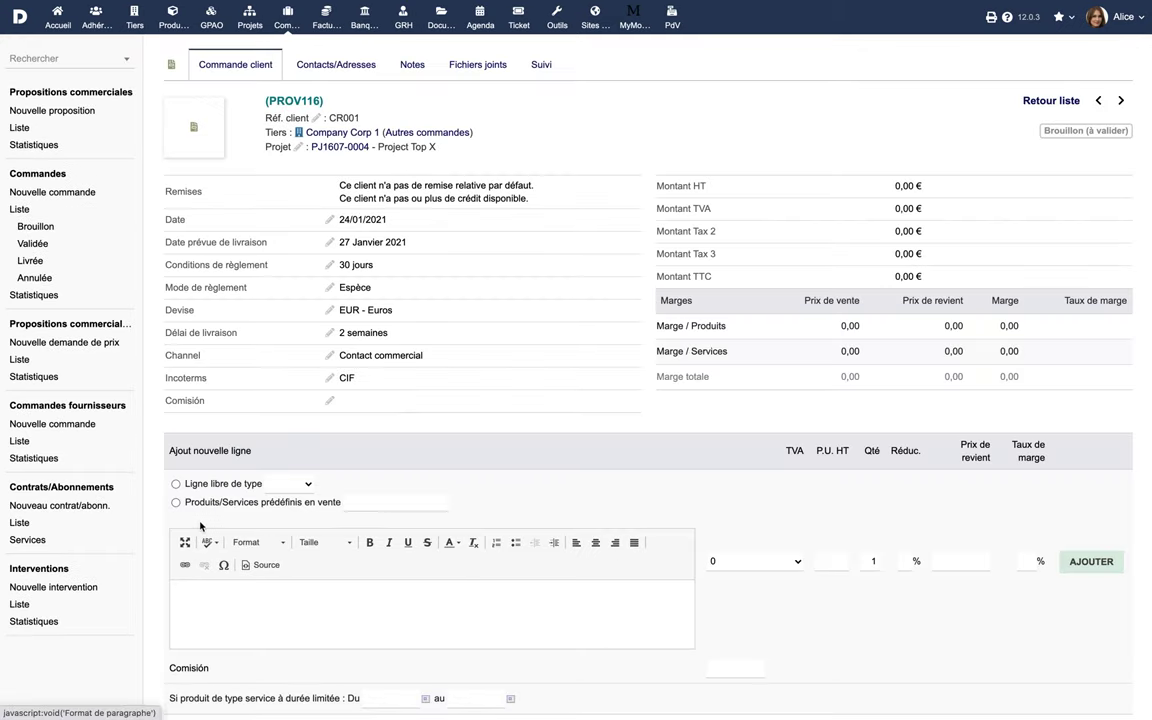
# Add a 19,6% service line 'Conception d'applications' at 899,00
pyautogui.click(176, 485)
pyautogui.click(280, 484)
pyautogui.click(280, 509)
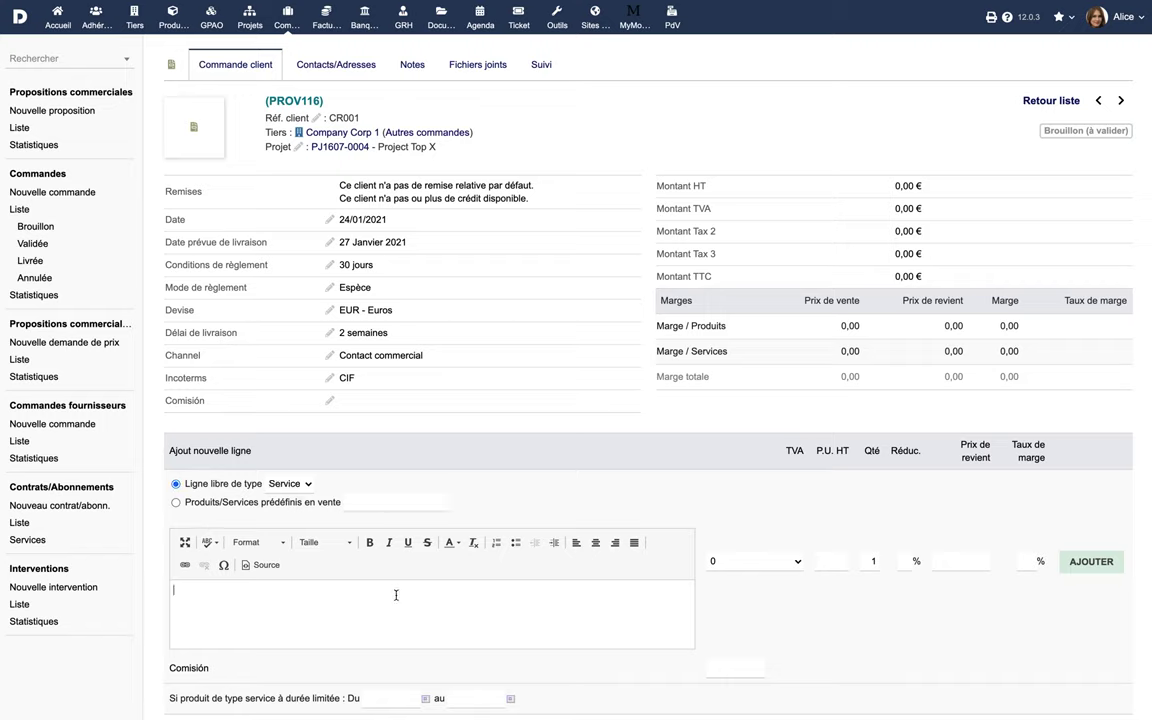
pyautogui.write("Conception d'applications")
pyautogui.click(786, 562)
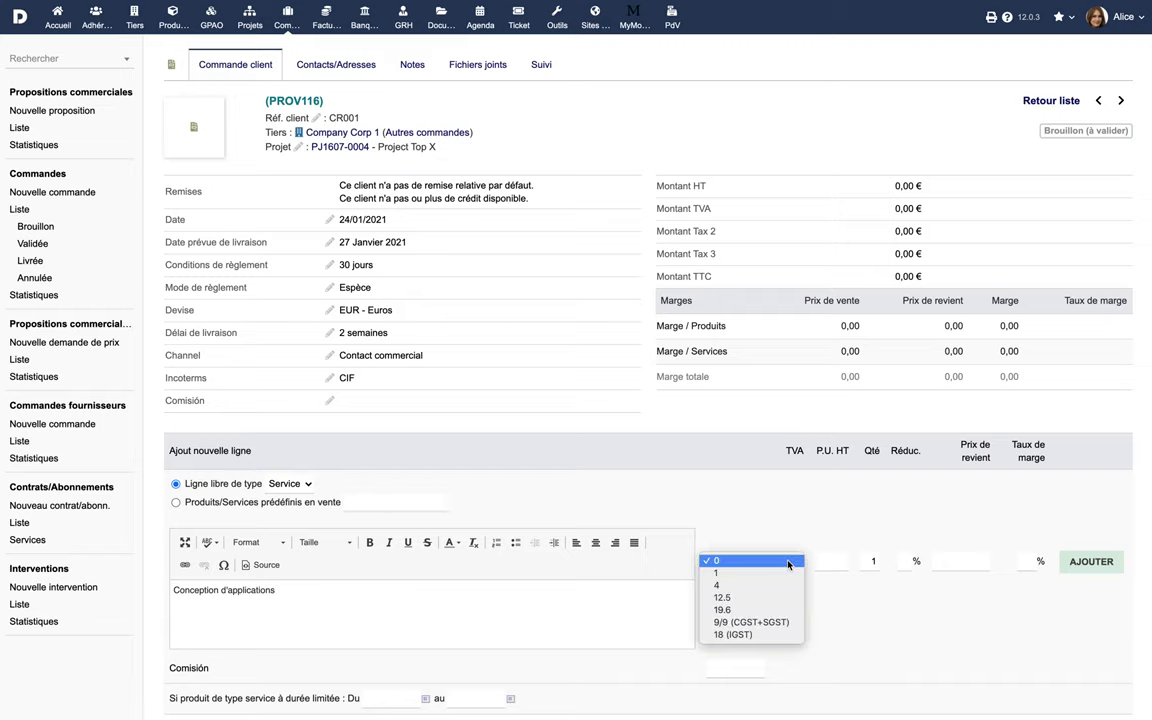
pyautogui.click(784, 610)
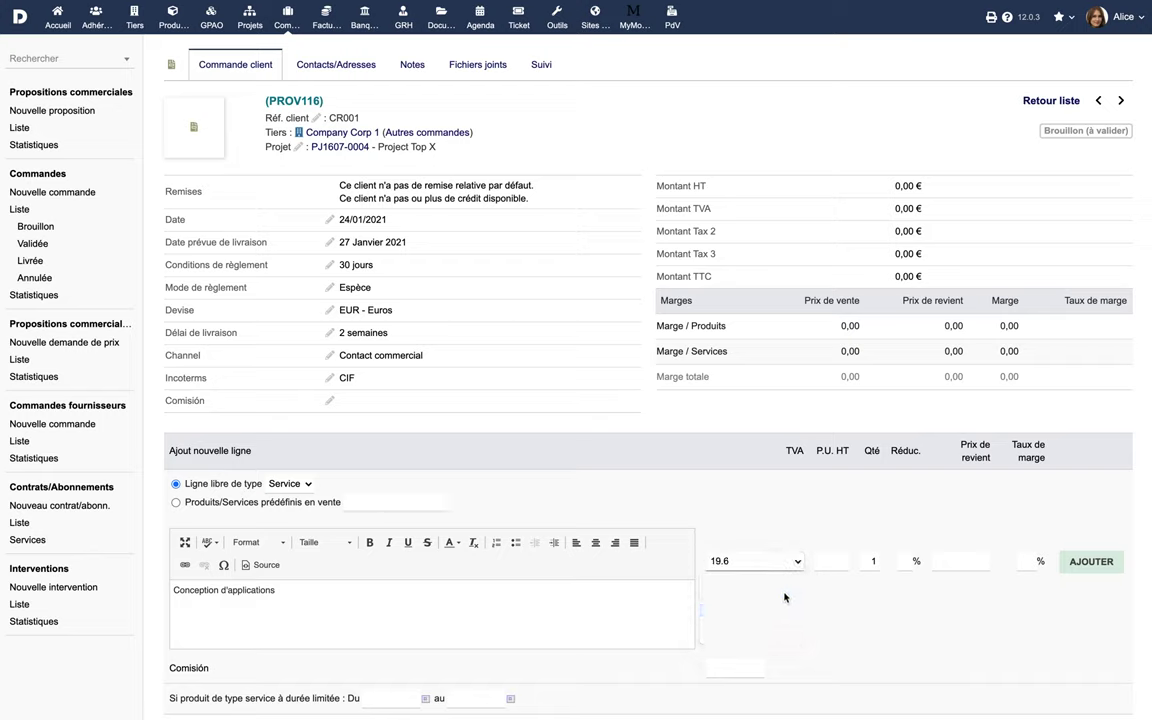
pyautogui.click(836, 563)
pyautogui.click(1087, 561)
# Add a 19,6% service line 'Développement d'applications' at 2 599,00, then validate the order
pyautogui.click(176, 272)
pyautogui.click(290, 271)
pyautogui.click(285, 296)
pyautogui.click(310, 385)
pyautogui.write("Développement d'applications")
pyautogui.click(717, 349)
pyautogui.click(712, 398)
pyautogui.click(828, 349)
pyautogui.write('2599')
pyautogui.click(1085, 355)
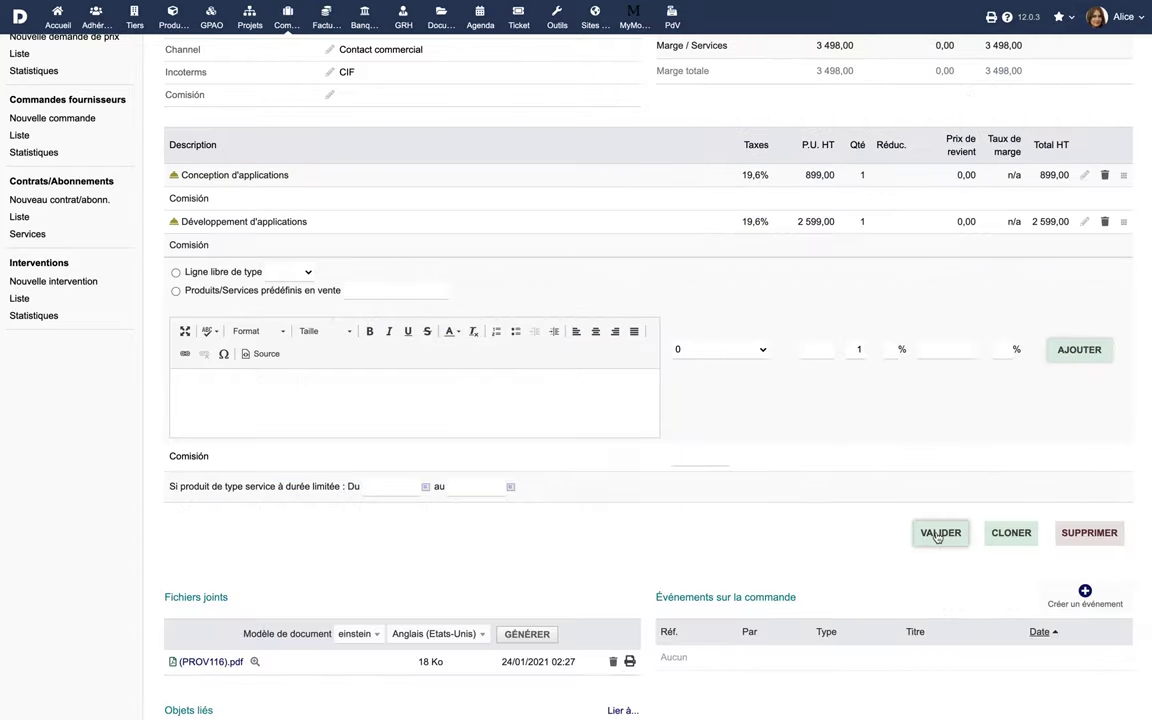
pyautogui.click(940, 533)
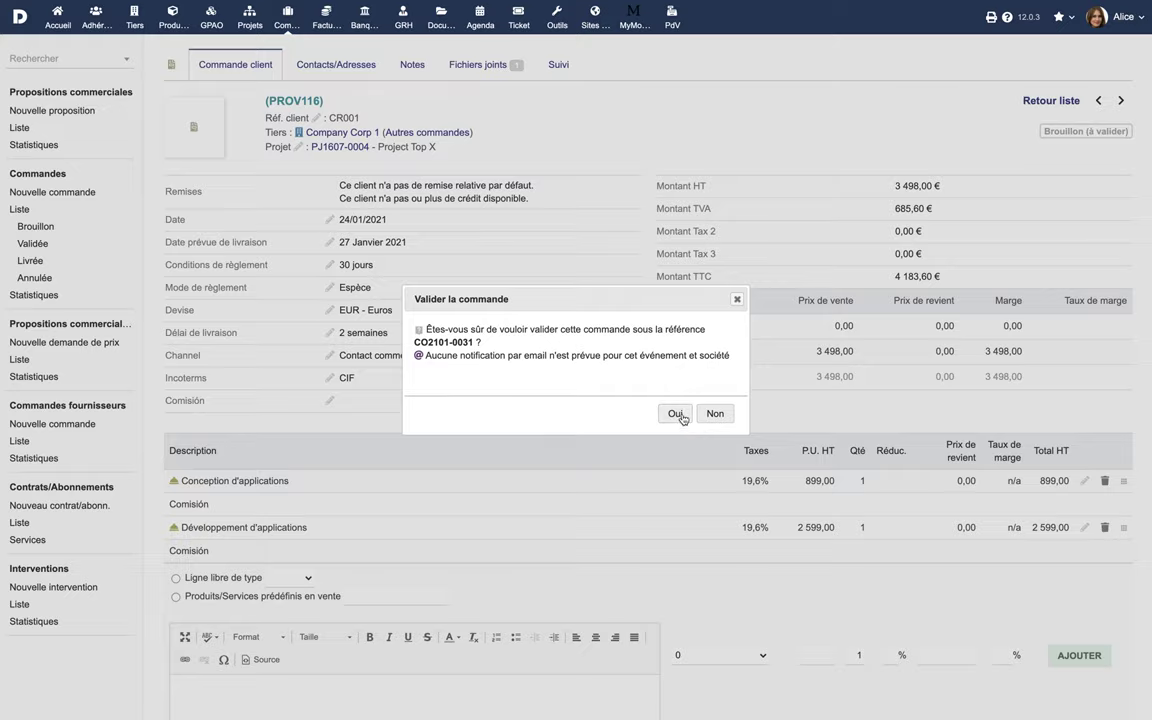
# Confirm validation as order CO2101-0031 and open the order e-mail form
pyautogui.click(682, 418)
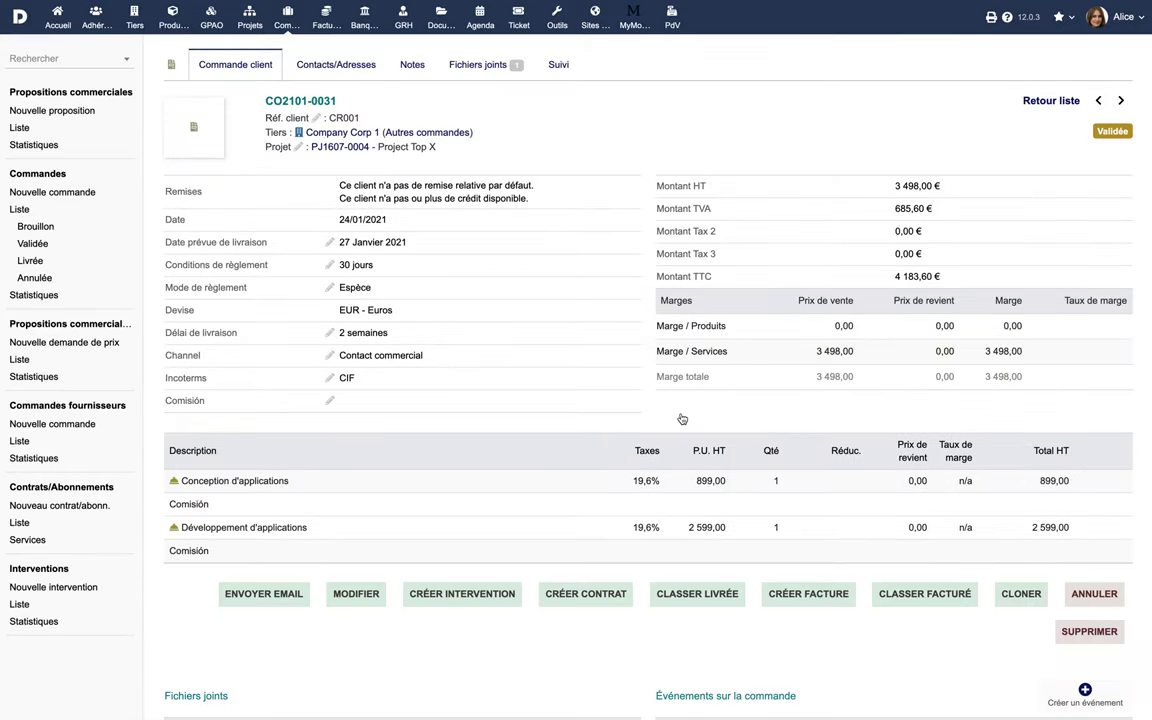
pyautogui.click(257, 595)
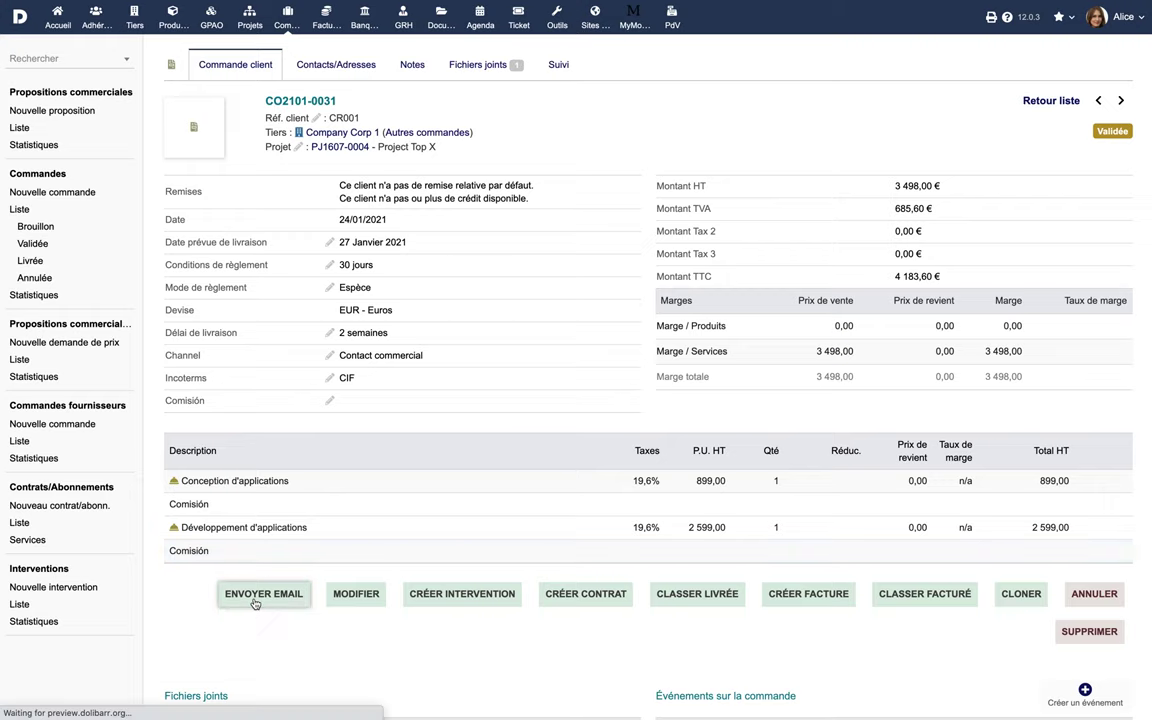
# Email order CO2101-0031 to the recipient's address, then show all 55 customer orders
pyautogui.click(370, 323)
pyautogui.scroll(-1, 548, 453)
pyautogui.click(603, 668)
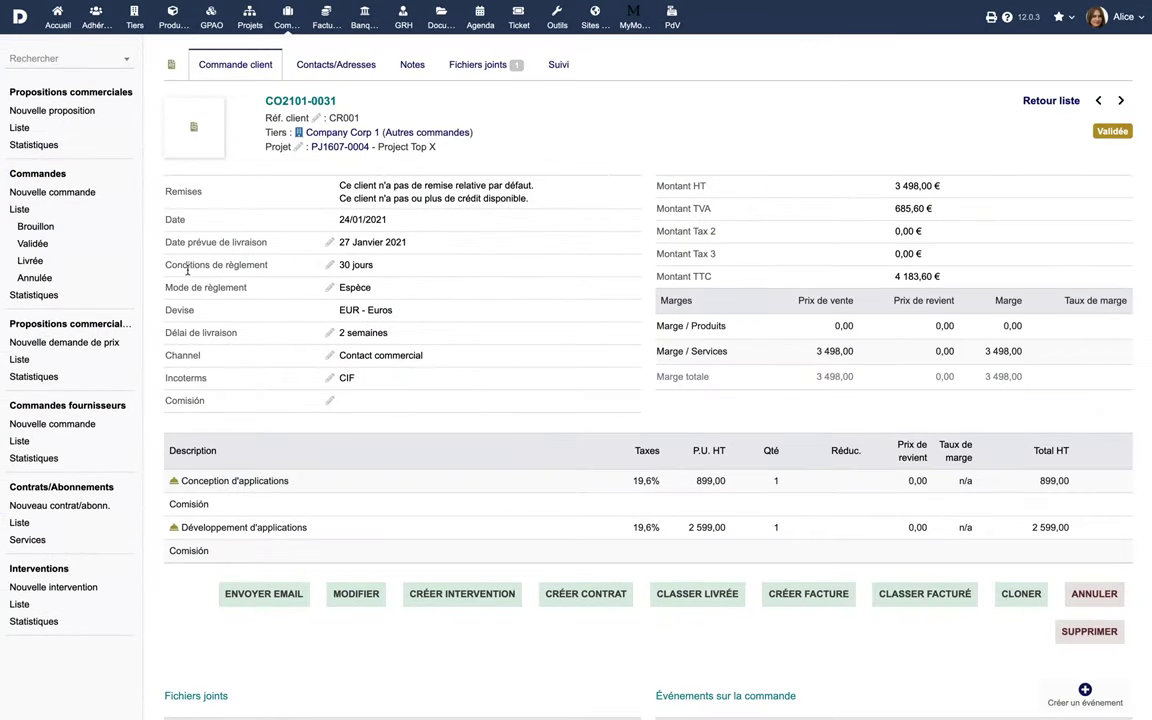
pyautogui.click(20, 213)
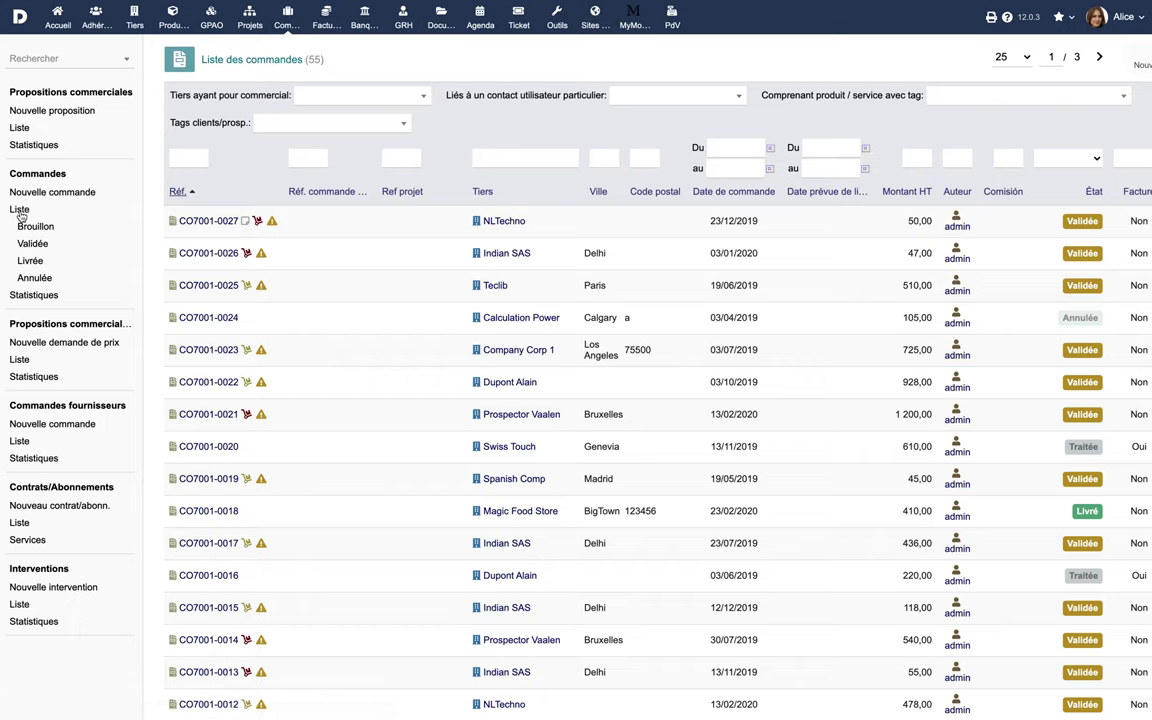
# Filter customer orders by Brouillon, Validée and Livrée status in turn
pyautogui.click(36, 226)
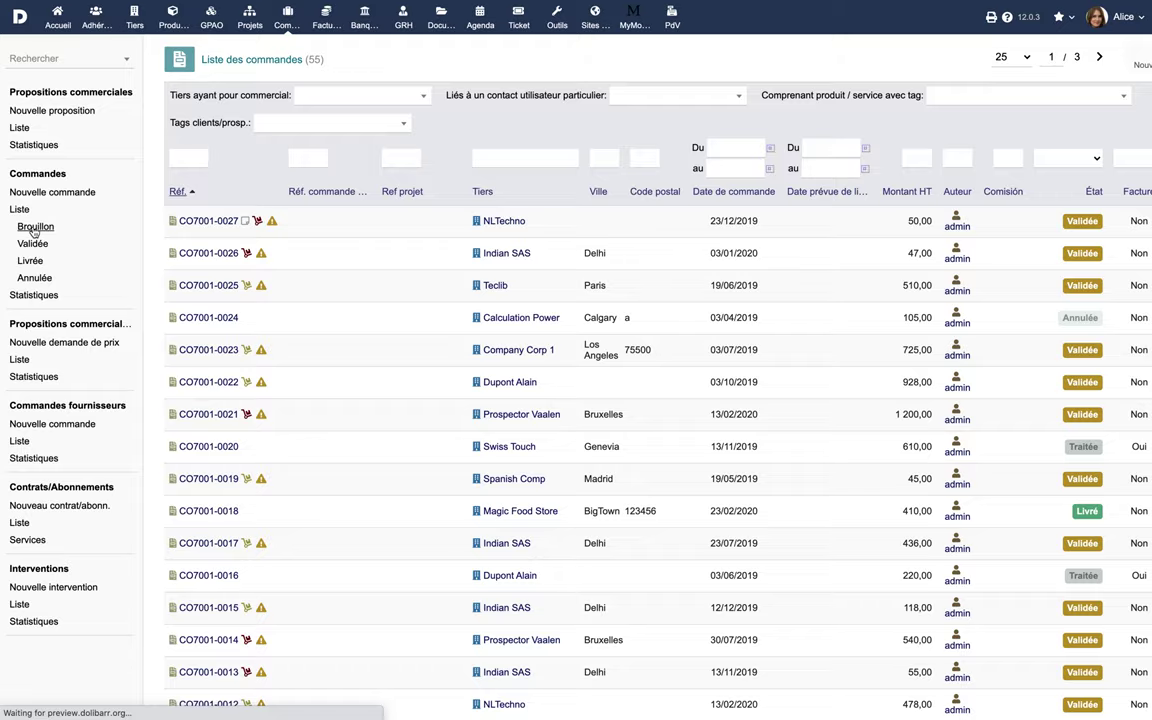
pyautogui.click(33, 245)
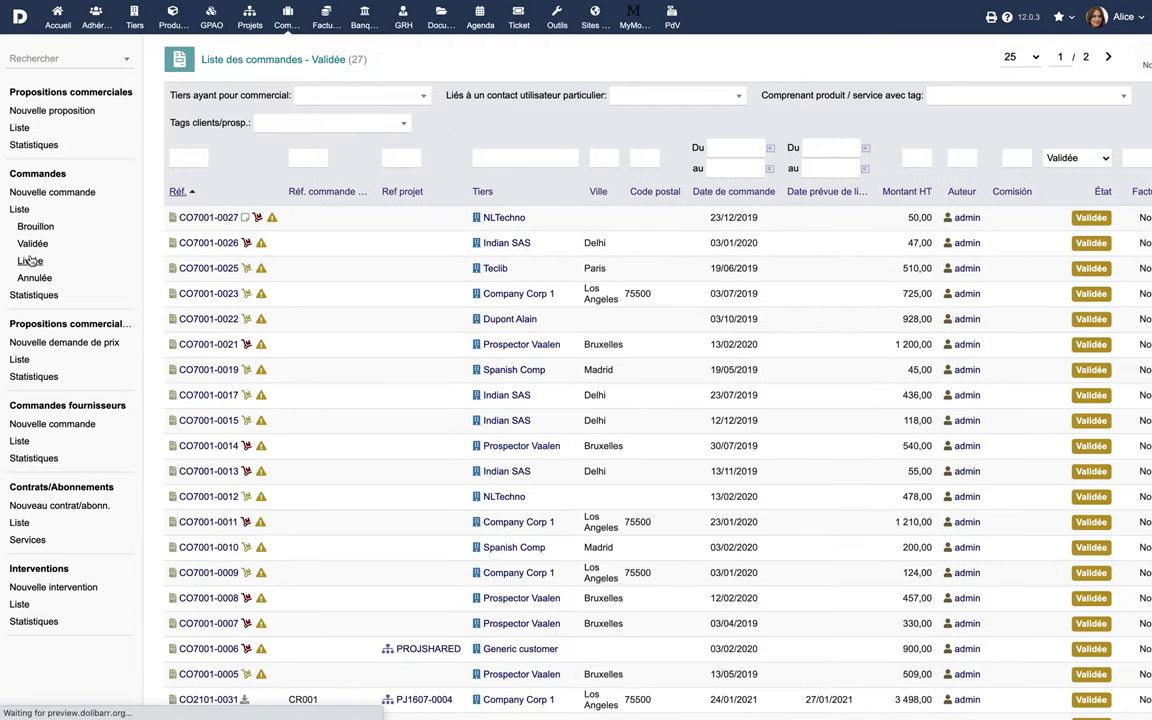
pyautogui.click(33, 277)
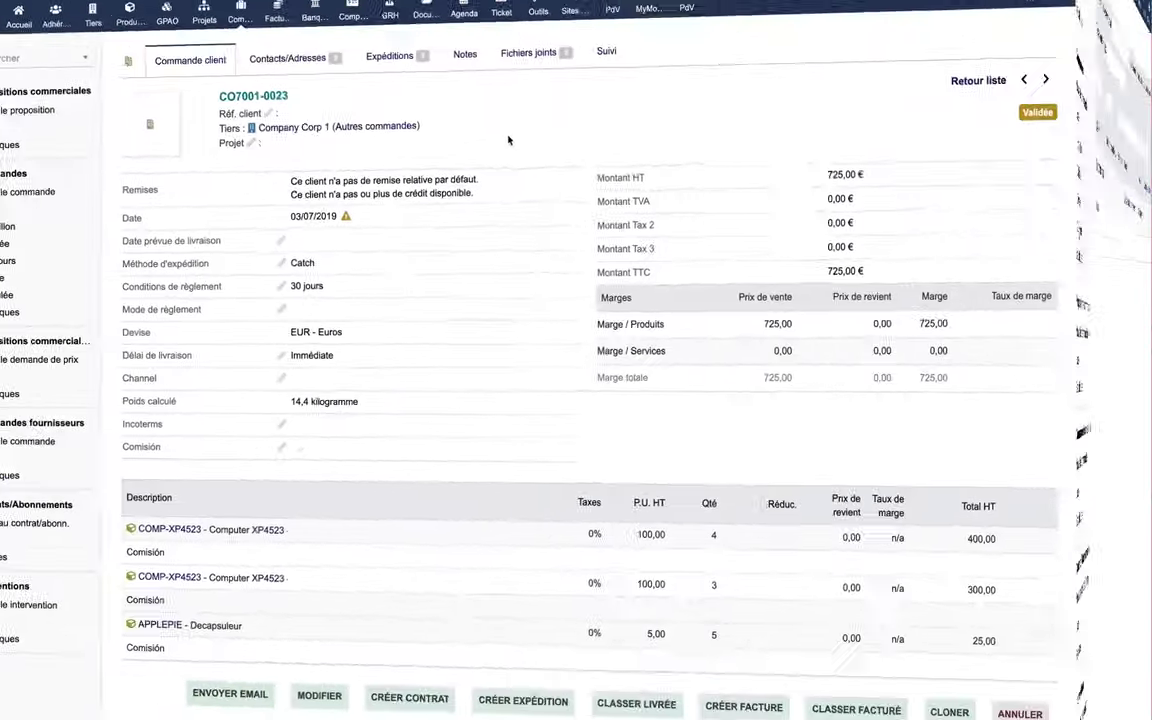
# Add another internal user as sales follow-up contact on order CO7001-0023
pyautogui.click(379, 72)
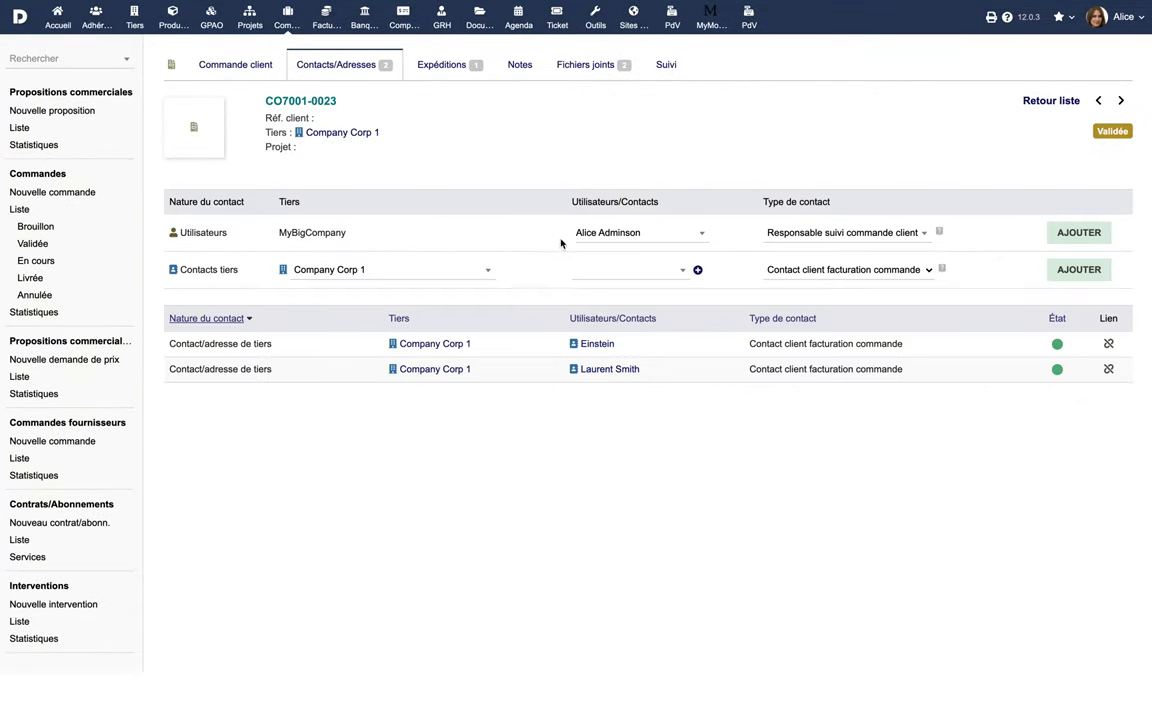
pyautogui.click(663, 236)
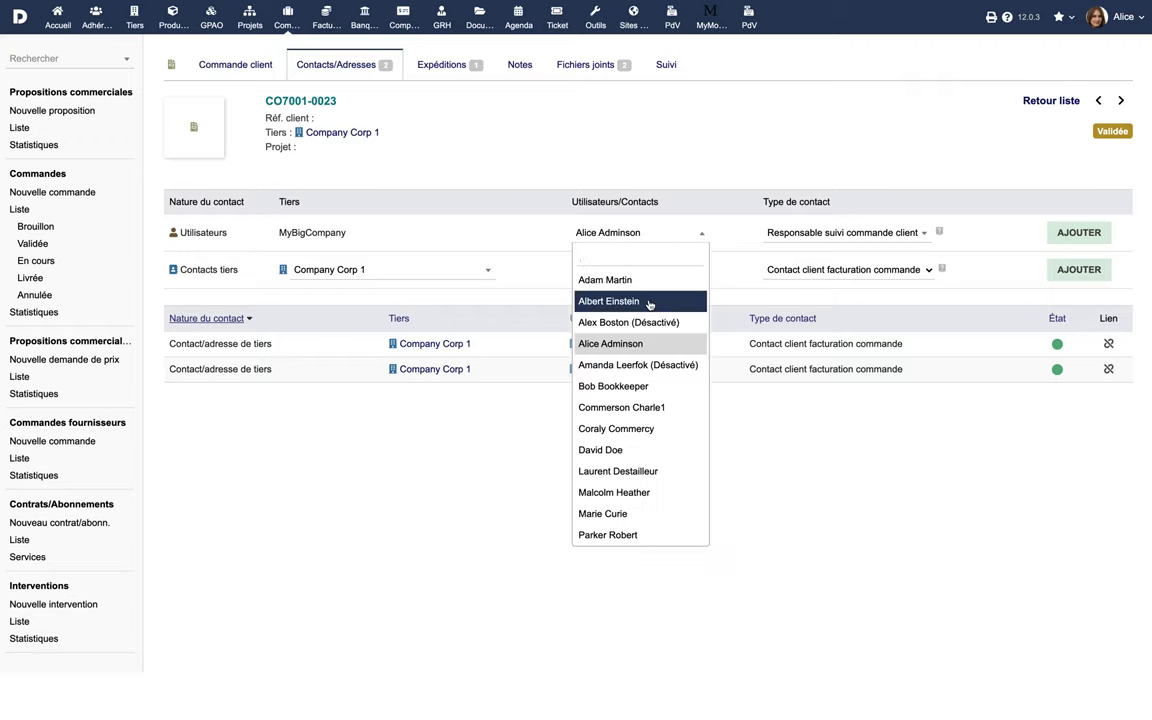
pyautogui.click(649, 301)
pyautogui.click(1075, 234)
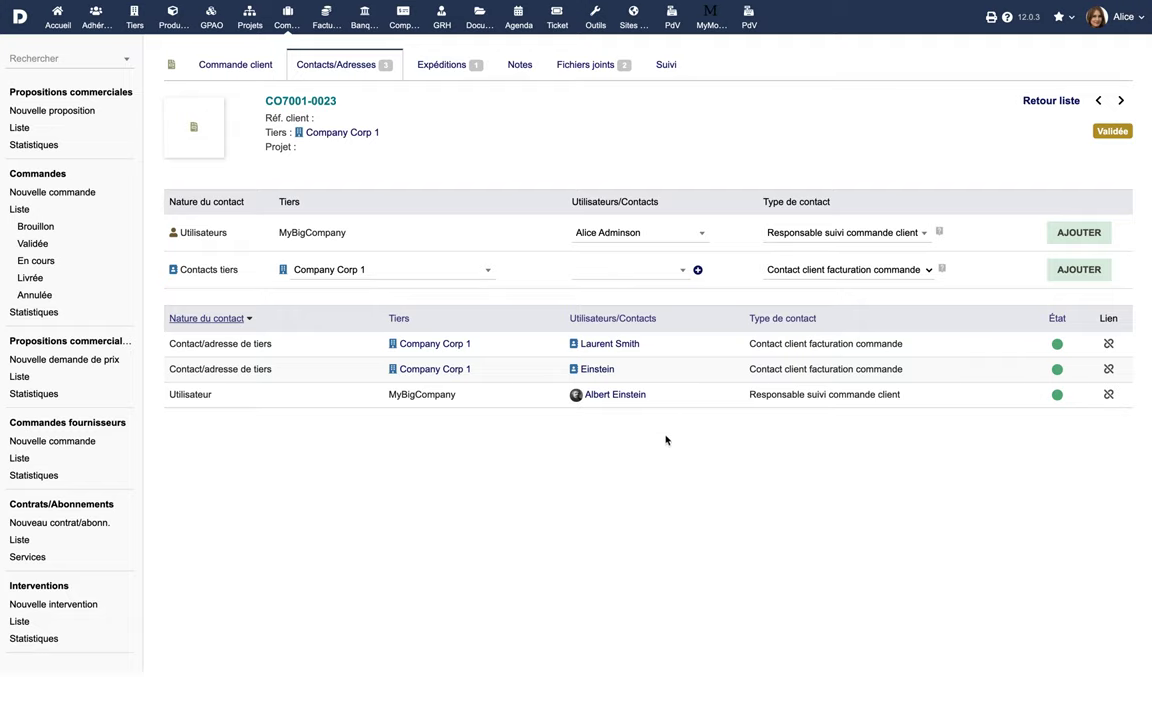
# Create a shipment for the order from source warehouse WAREHOUSEPARIS (WR0001)
pyautogui.click(445, 70)
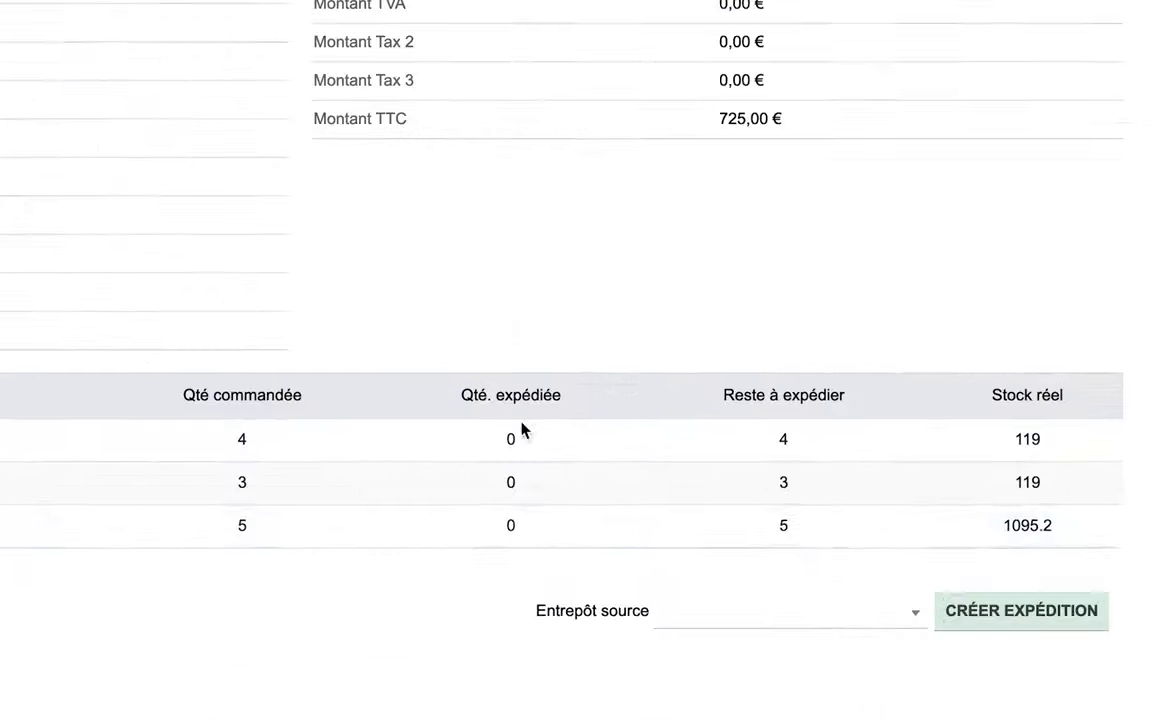
pyautogui.click(779, 614)
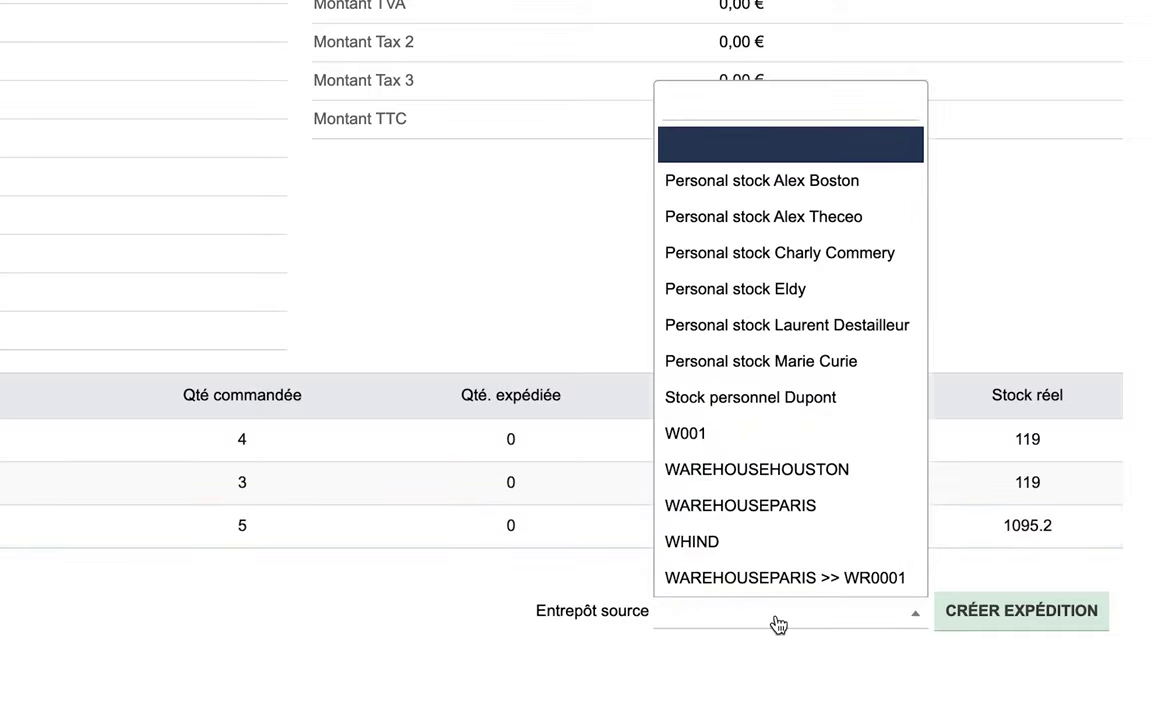
pyautogui.click(767, 584)
pyautogui.click(991, 611)
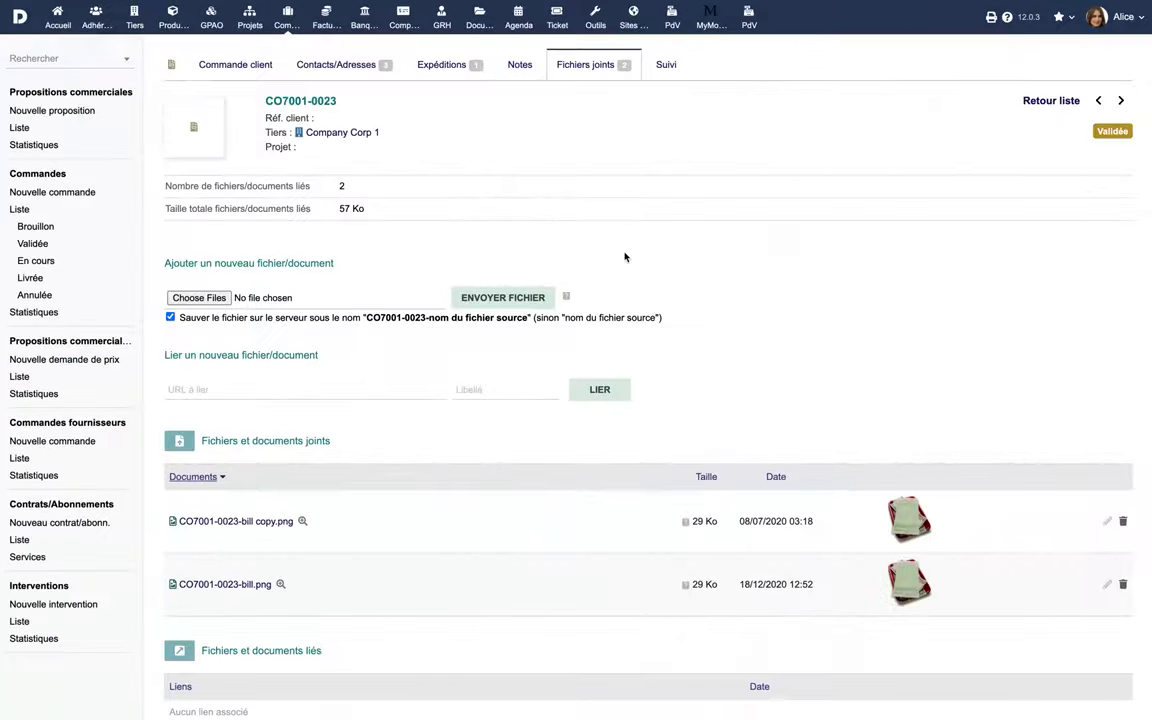
# Upload Contract 2021.pdf to the order's attached files, then return to the order card
pyautogui.click(199, 297)
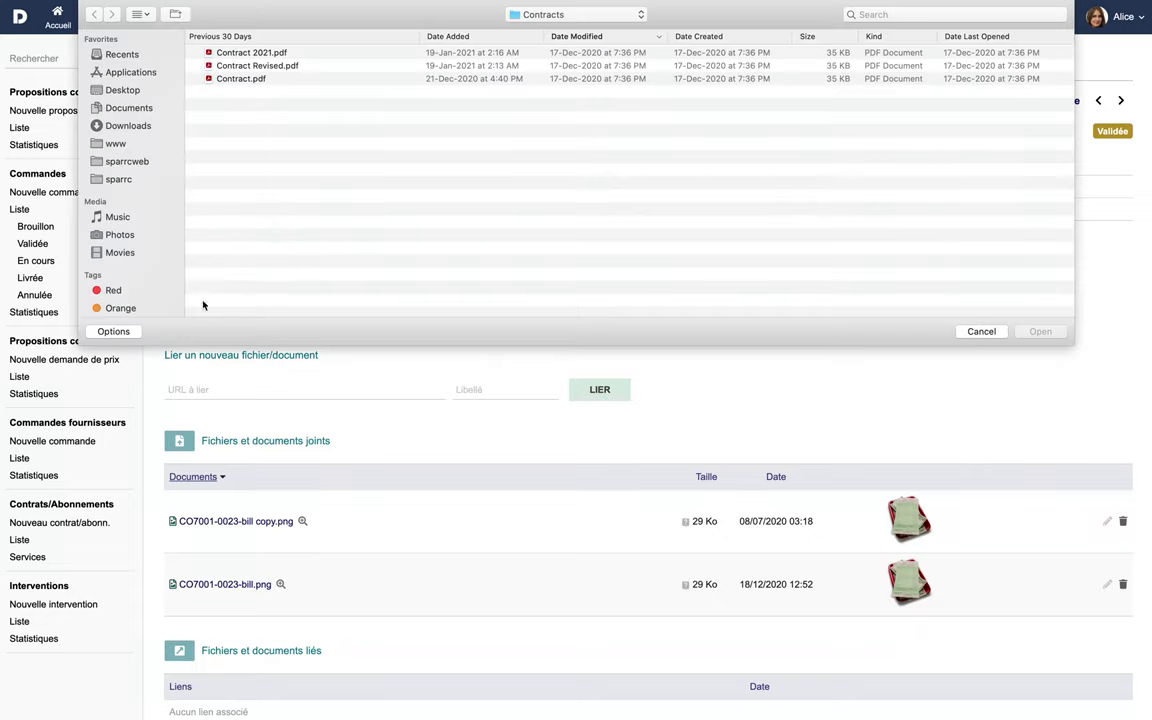
pyautogui.click(1040, 331)
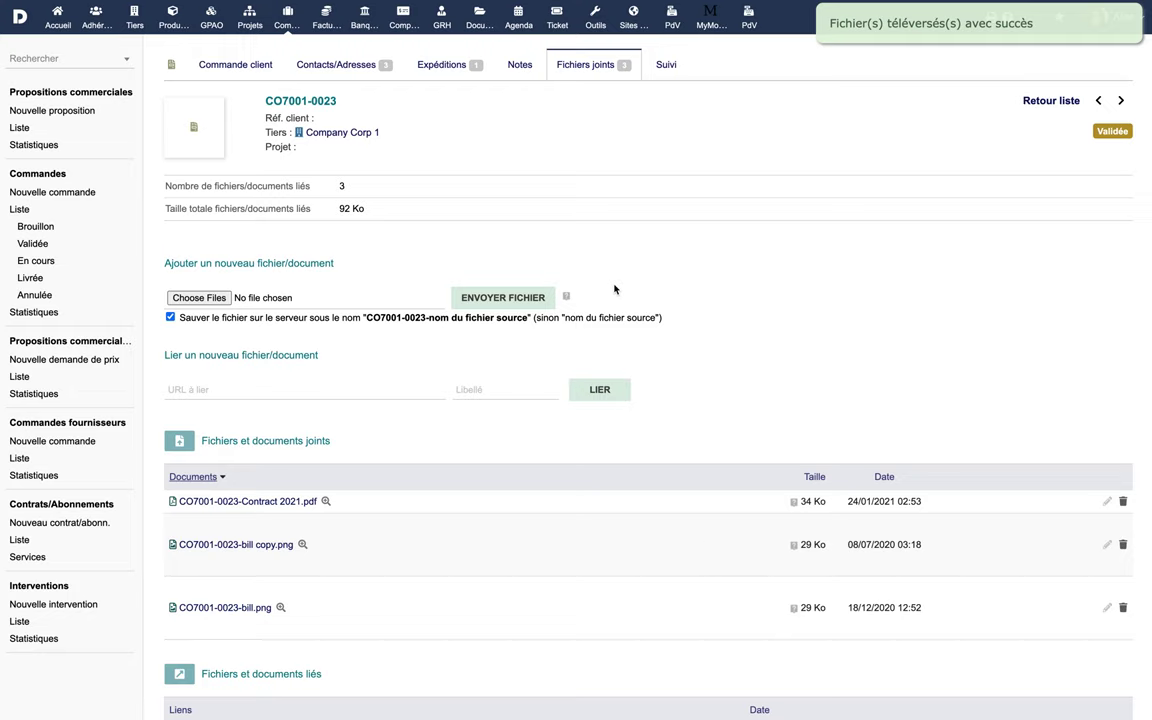
pyautogui.click(257, 70)
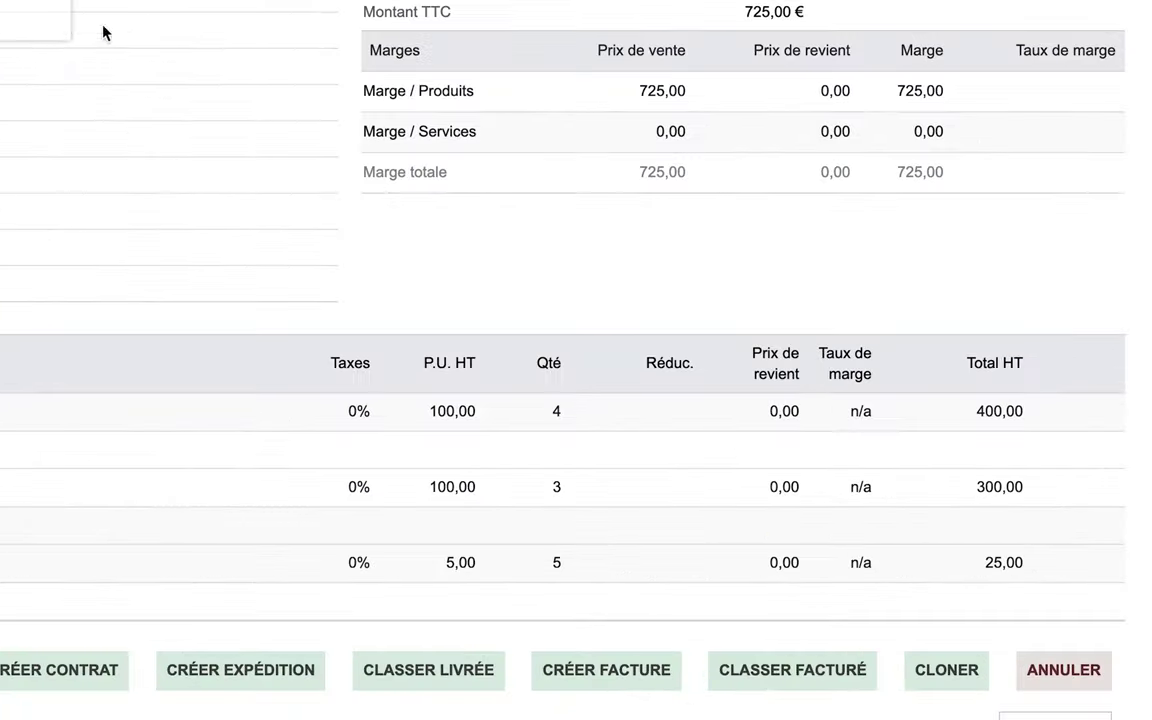
# Start cloning the order, then cancel the copy
pyautogui.click(965, 671)
pyautogui.click(359, 102)
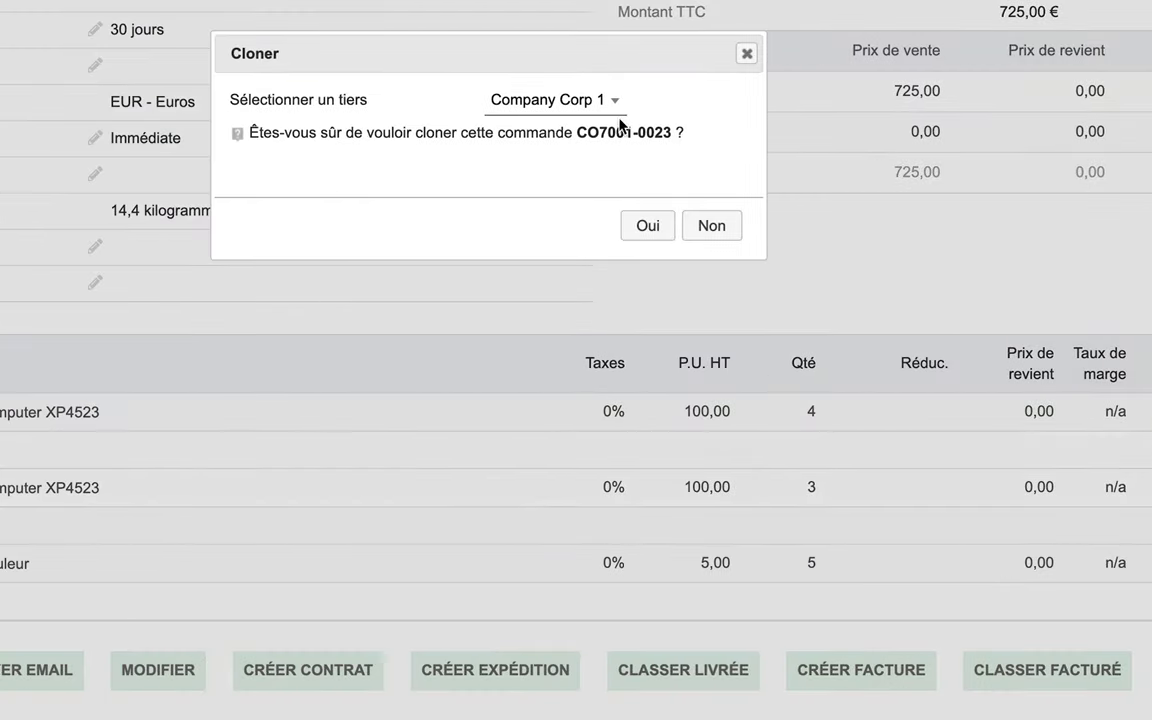
pyautogui.click(614, 107)
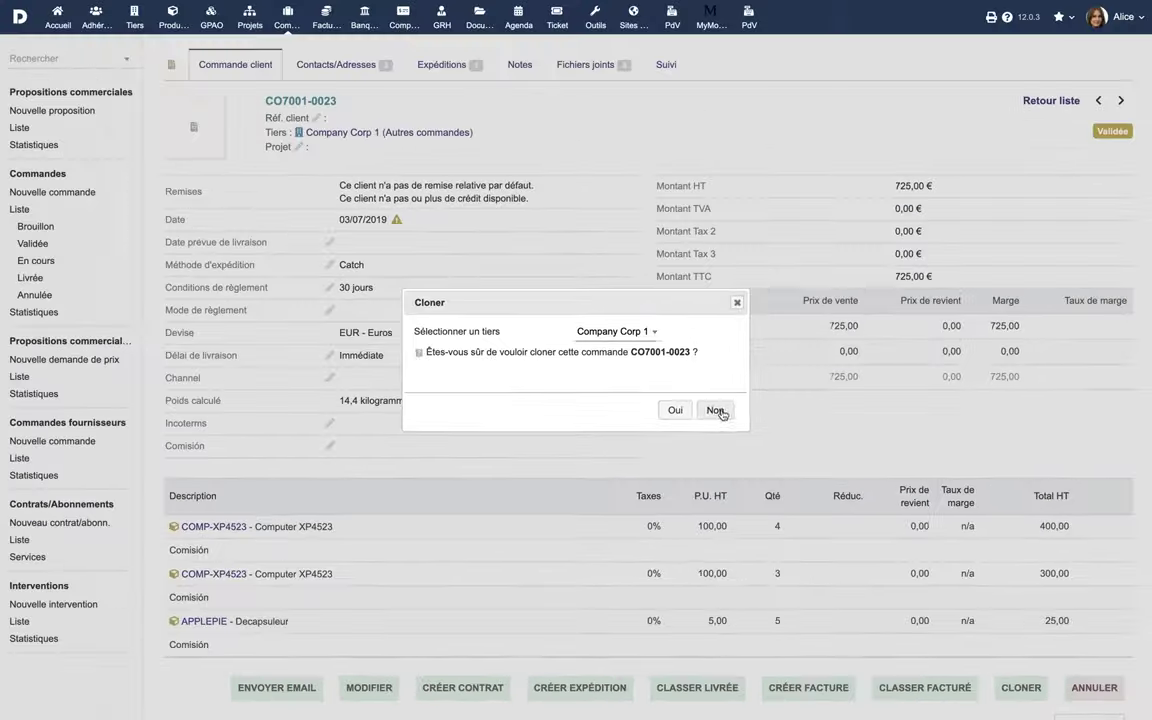
pyautogui.click(711, 225)
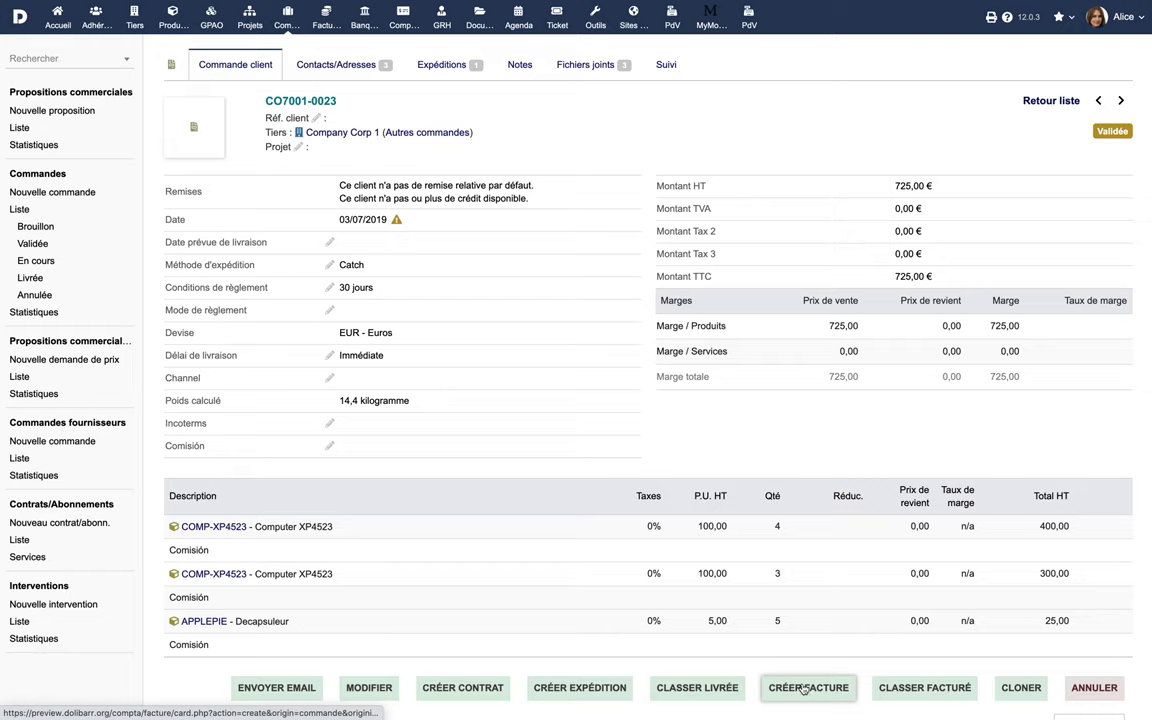
# Create a draft invoice dated today, paid by cheque into Luxemburg Bank Account, linked to PROJ1
pyautogui.click(804, 688)
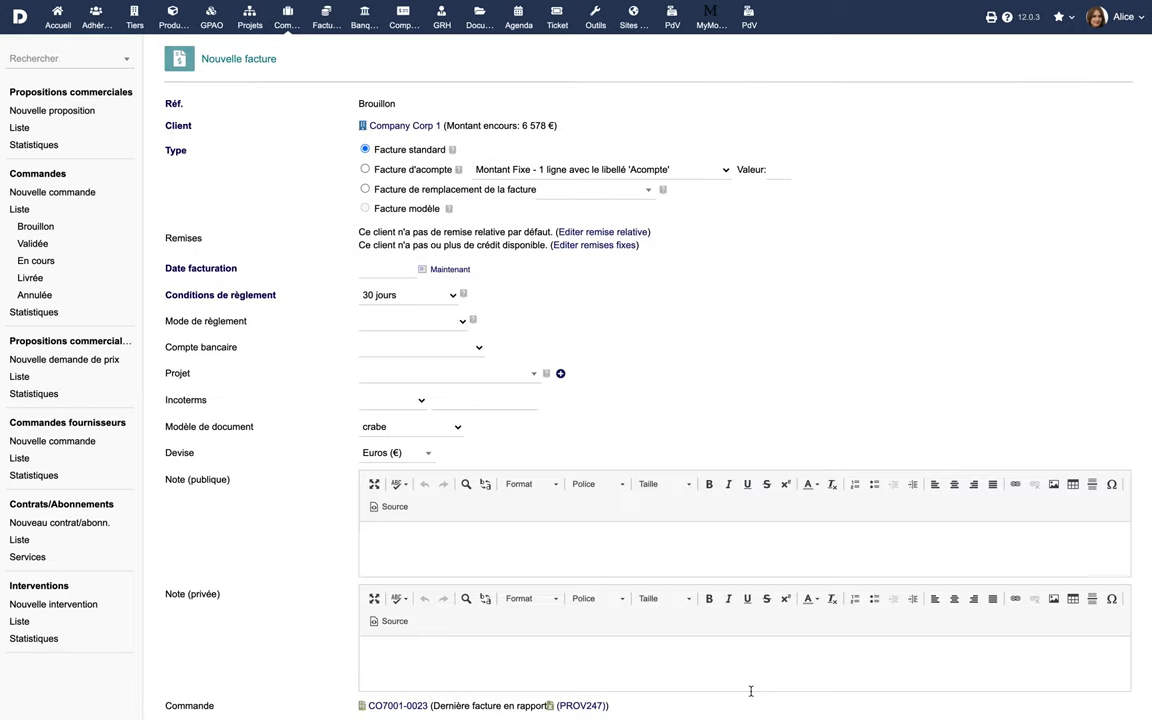
pyautogui.click(450, 269)
pyautogui.click(440, 321)
pyautogui.click(447, 345)
pyautogui.click(463, 347)
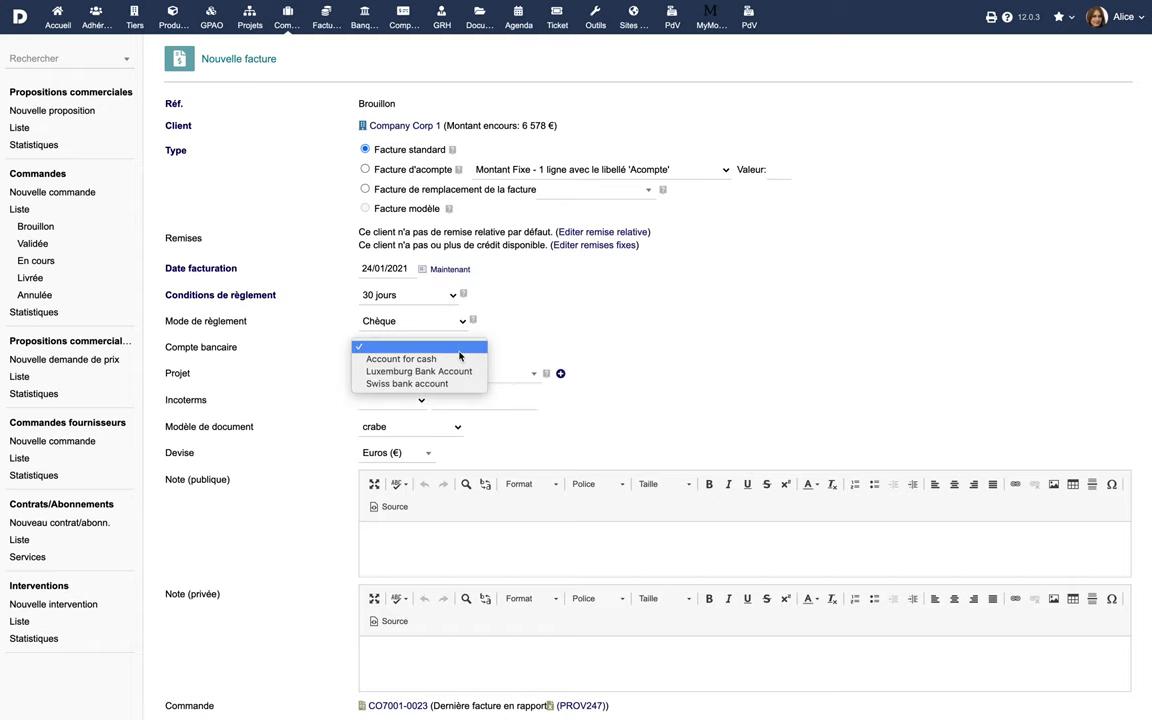
pyautogui.click(452, 370)
pyautogui.click(450, 373)
pyautogui.click(452, 440)
pyautogui.scroll(-5, 501, 481)
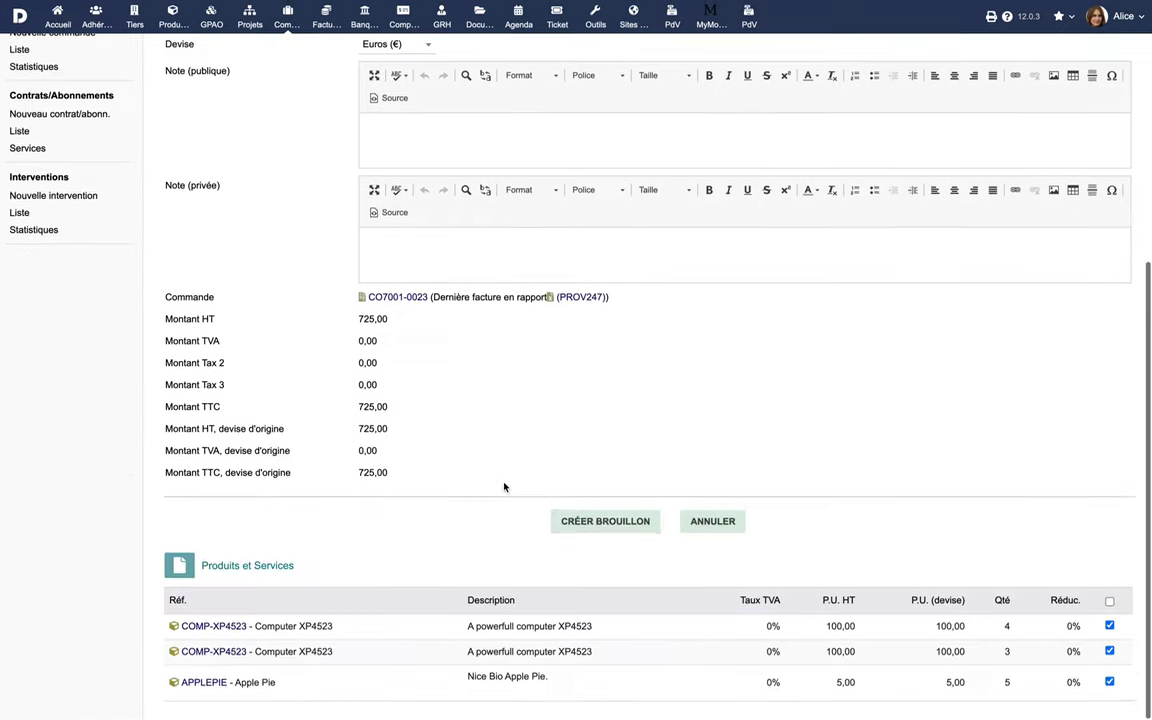
pyautogui.click(624, 524)
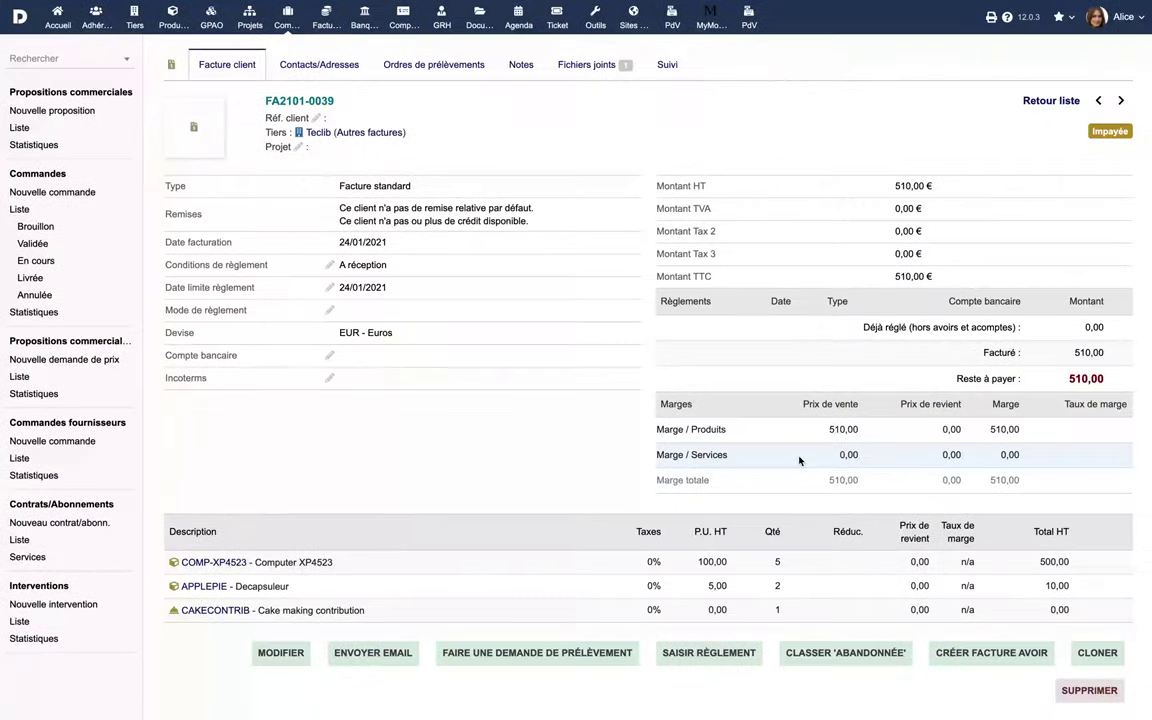
# Record a 510 cash (Espèce) payment dated today into the Luxemburg Bank Account
pyautogui.click(709, 652)
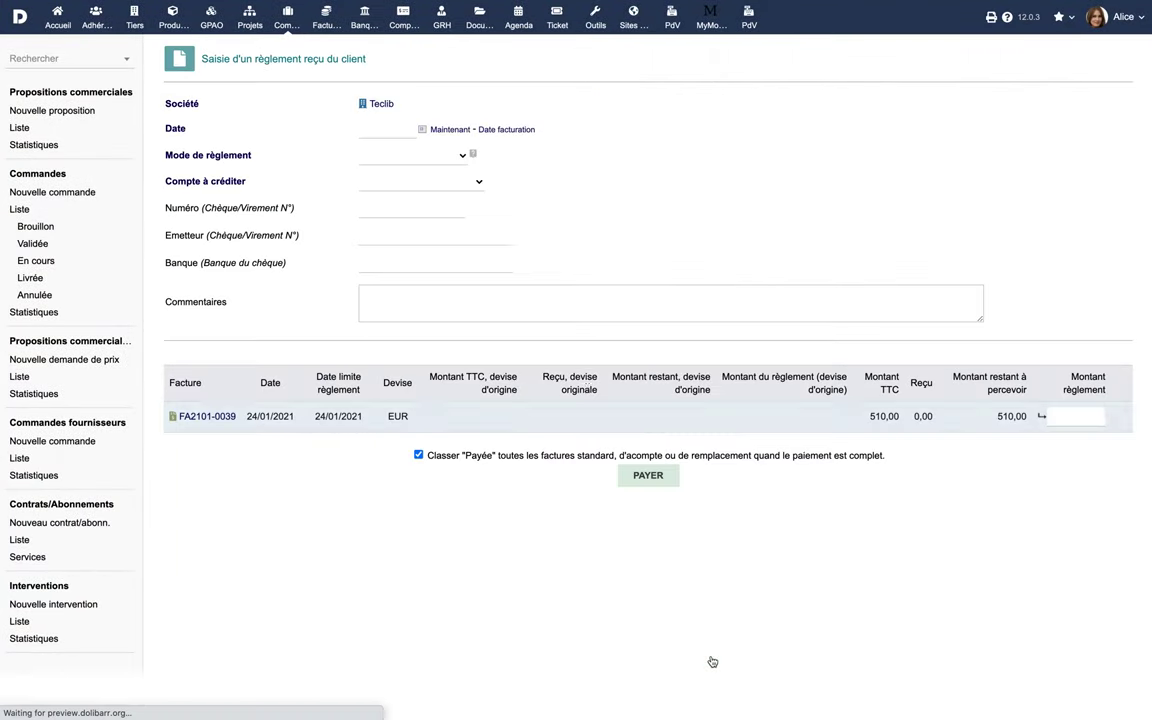
pyautogui.click(447, 129)
pyautogui.click(442, 155)
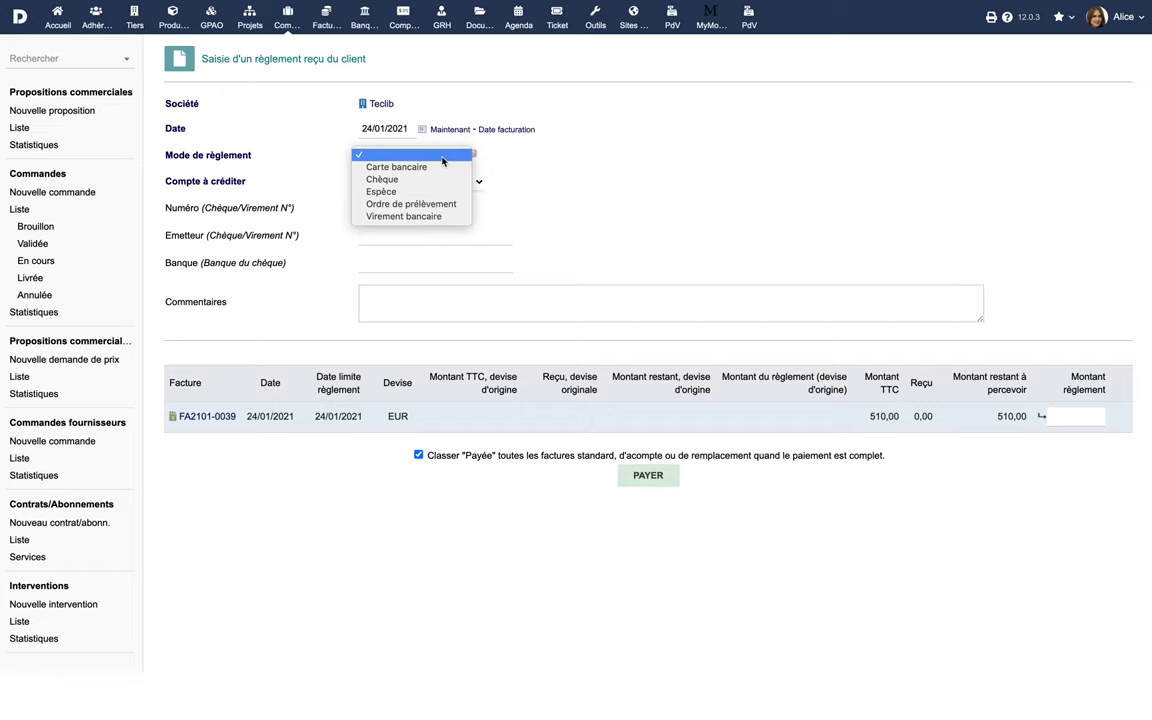
pyautogui.click(440, 191)
pyautogui.click(455, 181)
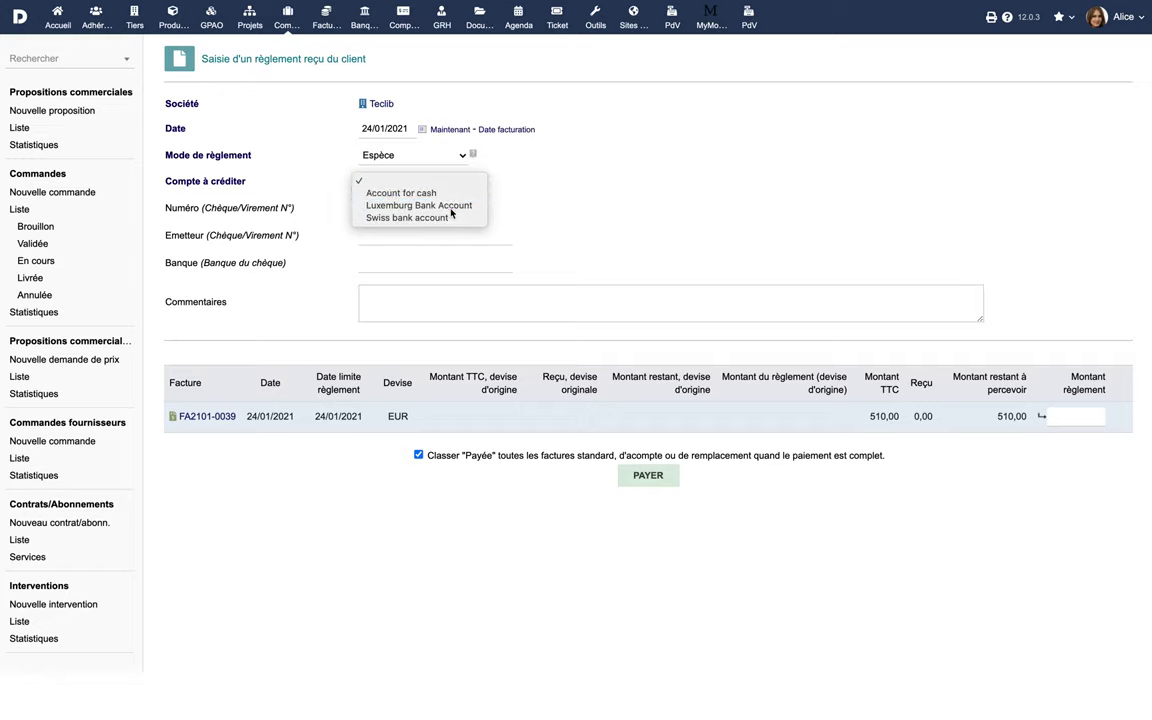
pyautogui.click(450, 204)
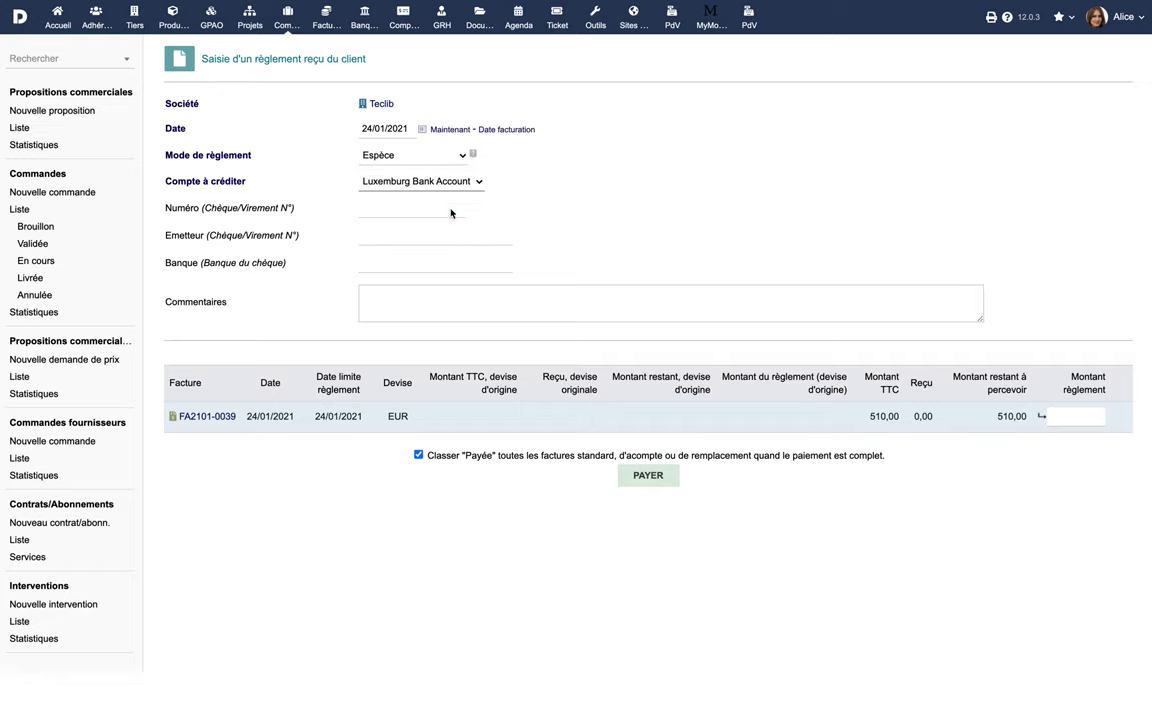
pyautogui.click(1062, 416)
pyautogui.write('510')
pyautogui.click(650, 477)
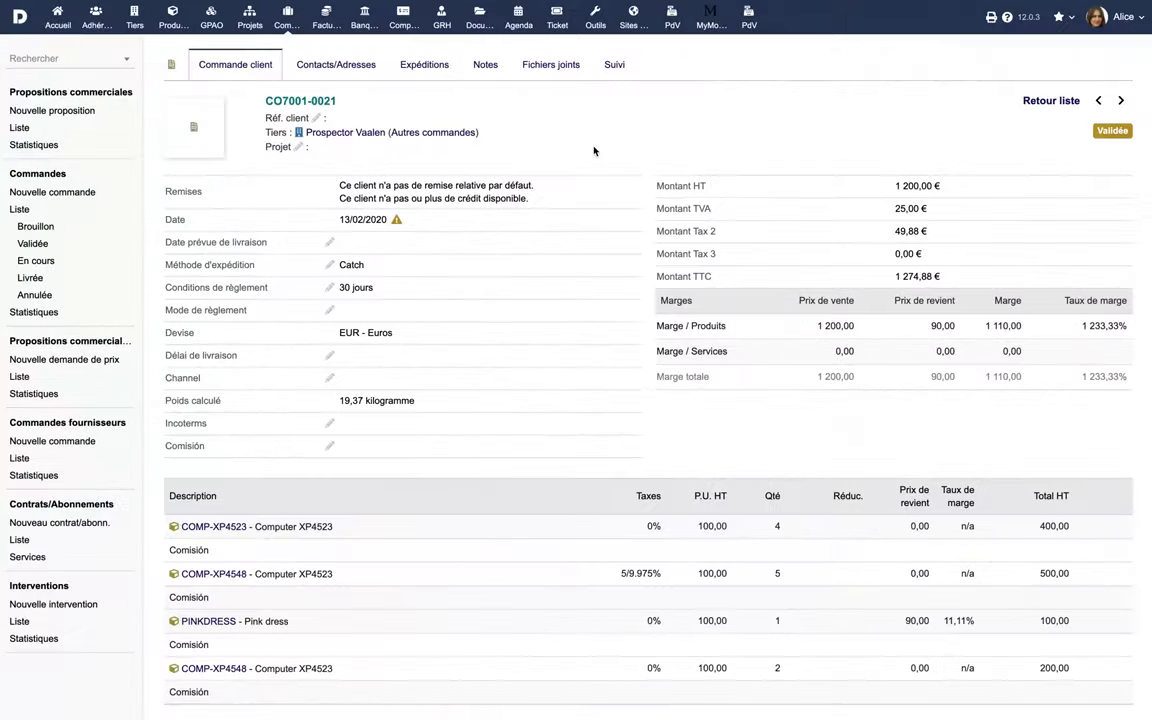
# Start a new invoice from order CO7001-0021 for Prospector Vaalen
pyautogui.scroll(-7, 593, 150)
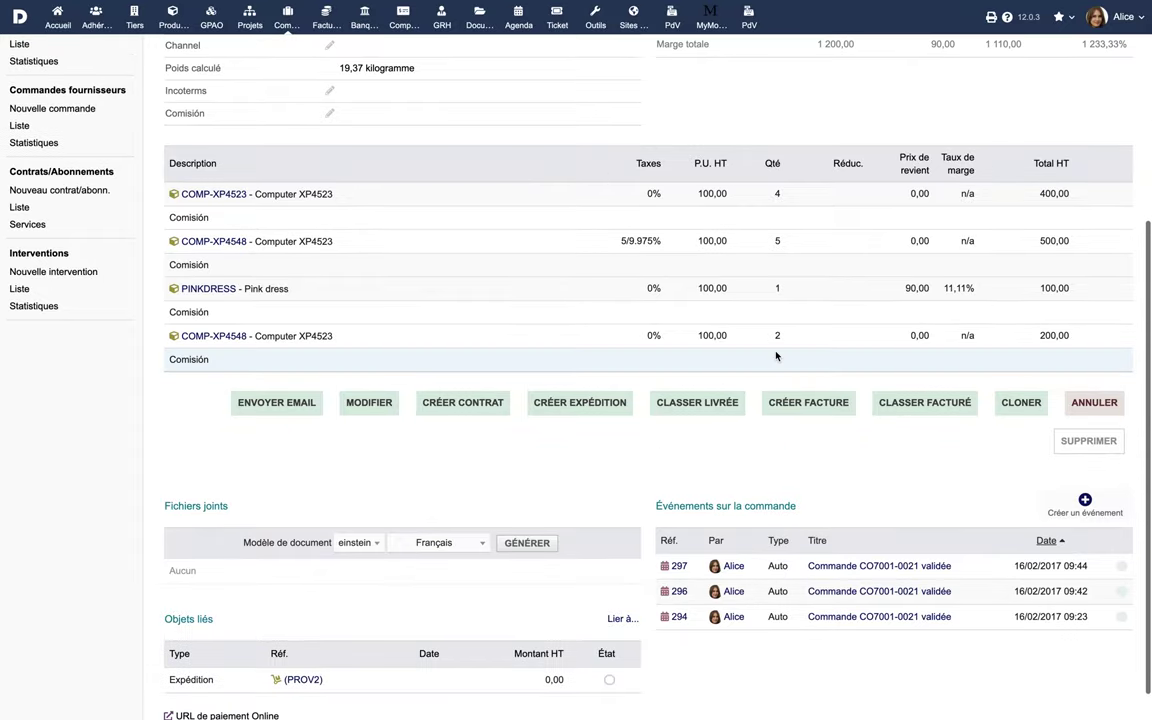
pyautogui.click(807, 403)
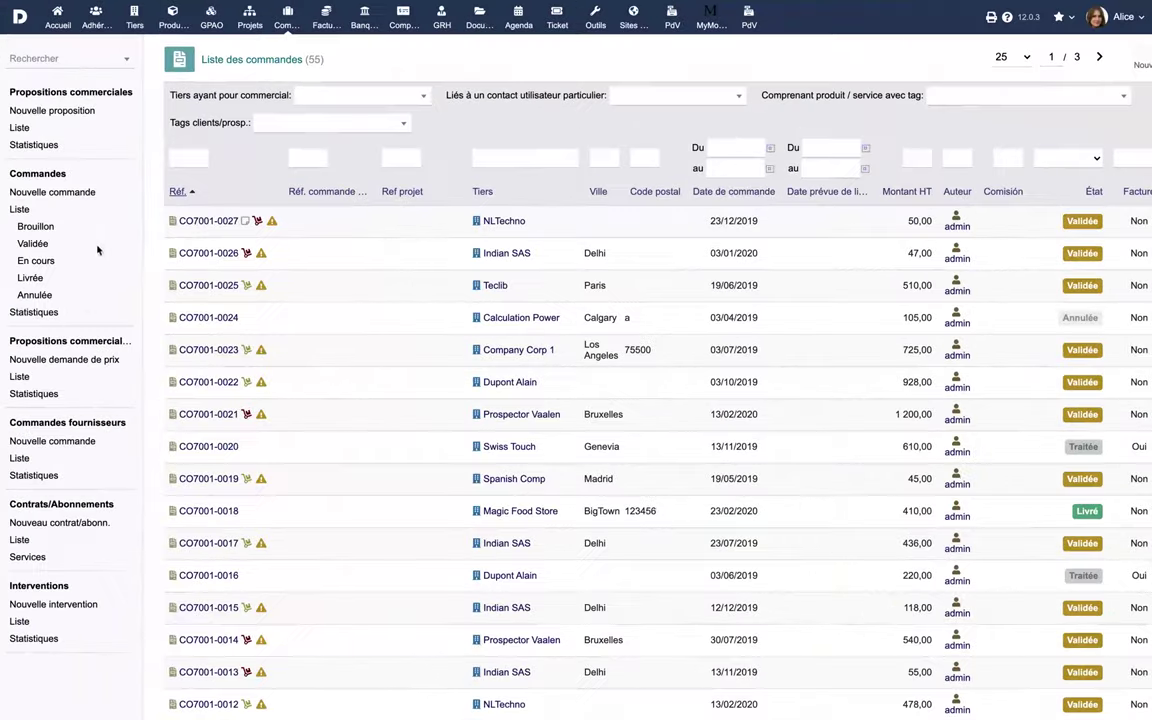
# Show the customer order statistics filtered to the year 2020
pyautogui.click(31, 312)
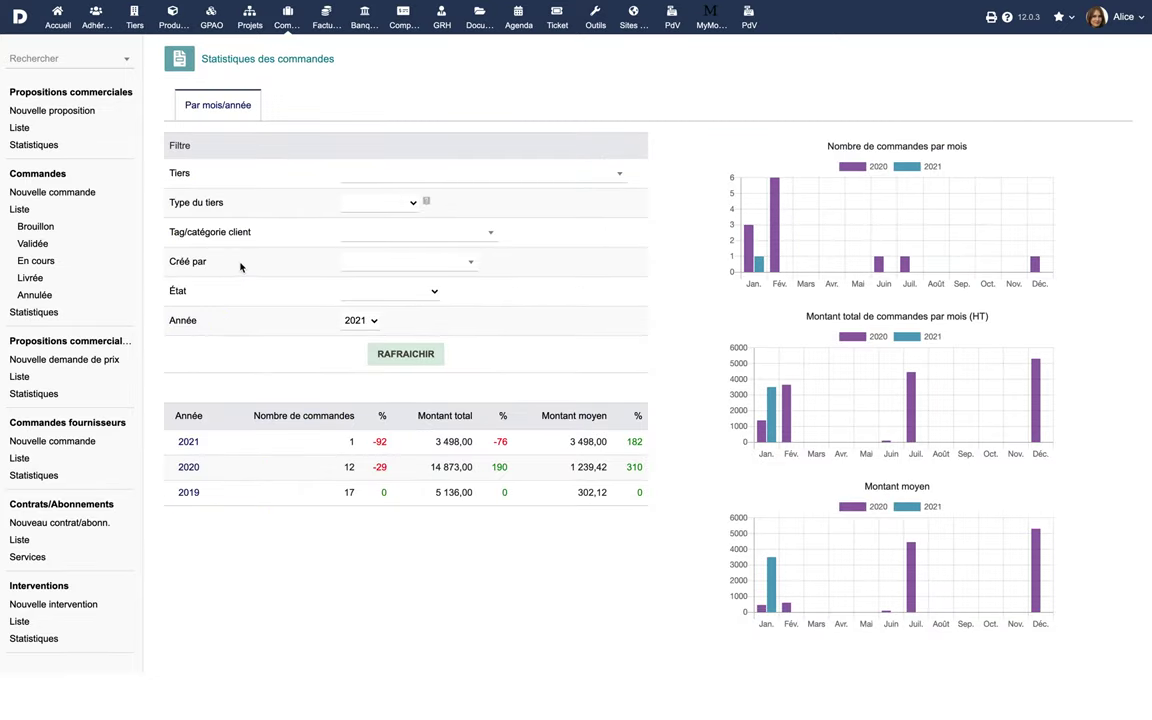
pyautogui.click(358, 321)
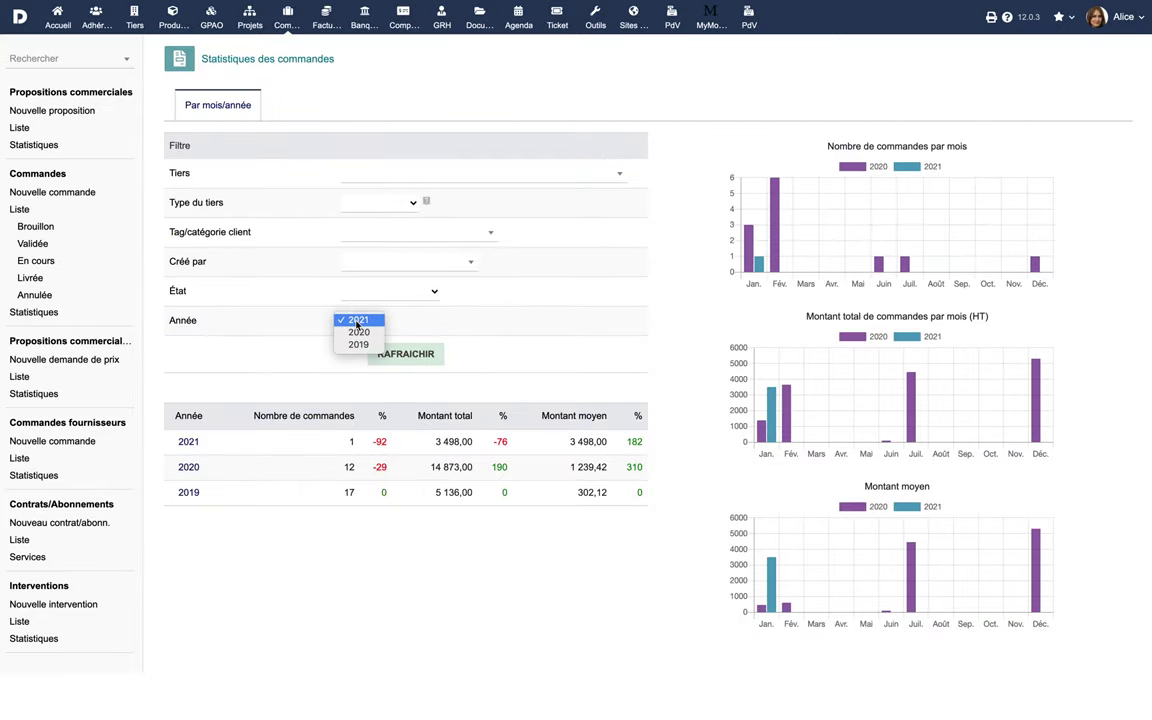
pyautogui.click(358, 332)
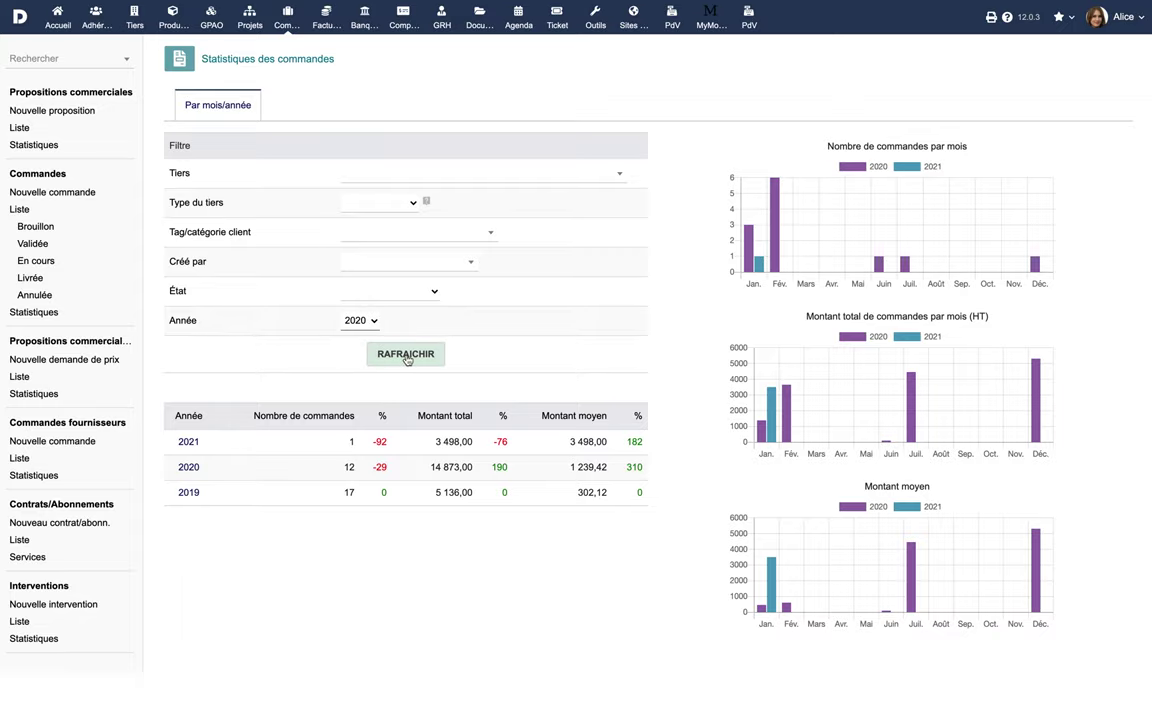
pyautogui.click(406, 356)
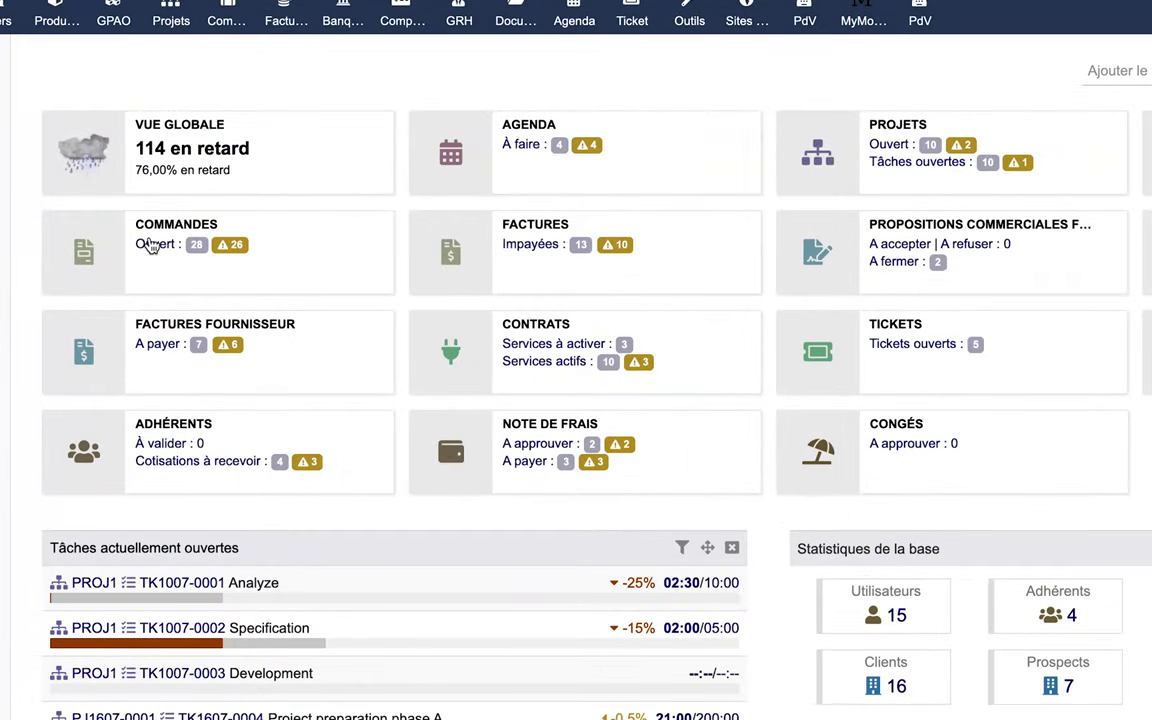
# Check the 26 late orders on the dashboard, then go to Configuration
pyautogui.moveTo(295, 178)
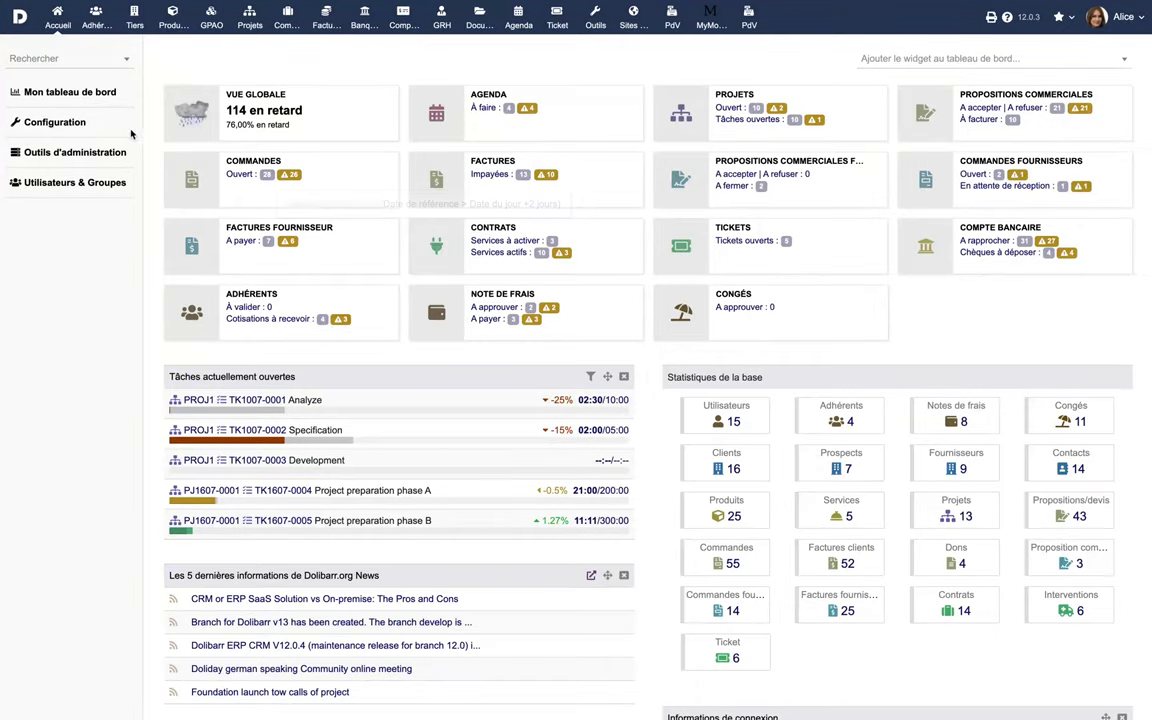
pyautogui.click(62, 122)
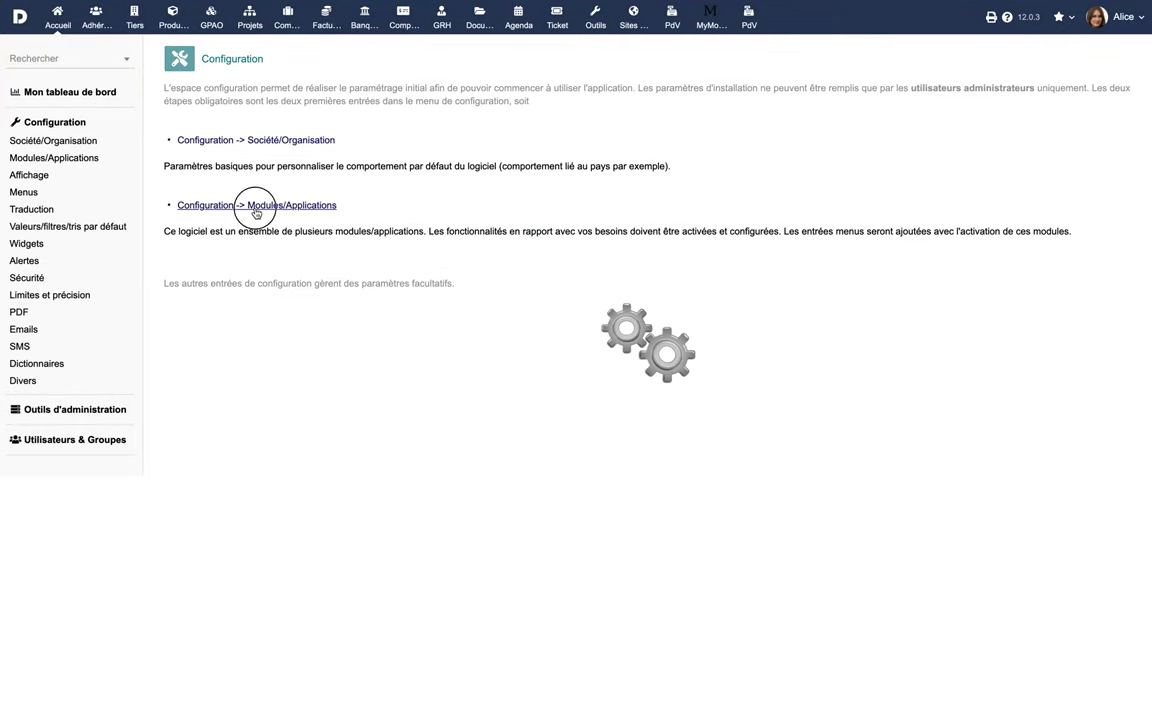
# Add an order extra attribute 'Référence' of type String (1 line) and save it
pyautogui.click(256, 207)
pyautogui.scroll(-3, 600, 340)
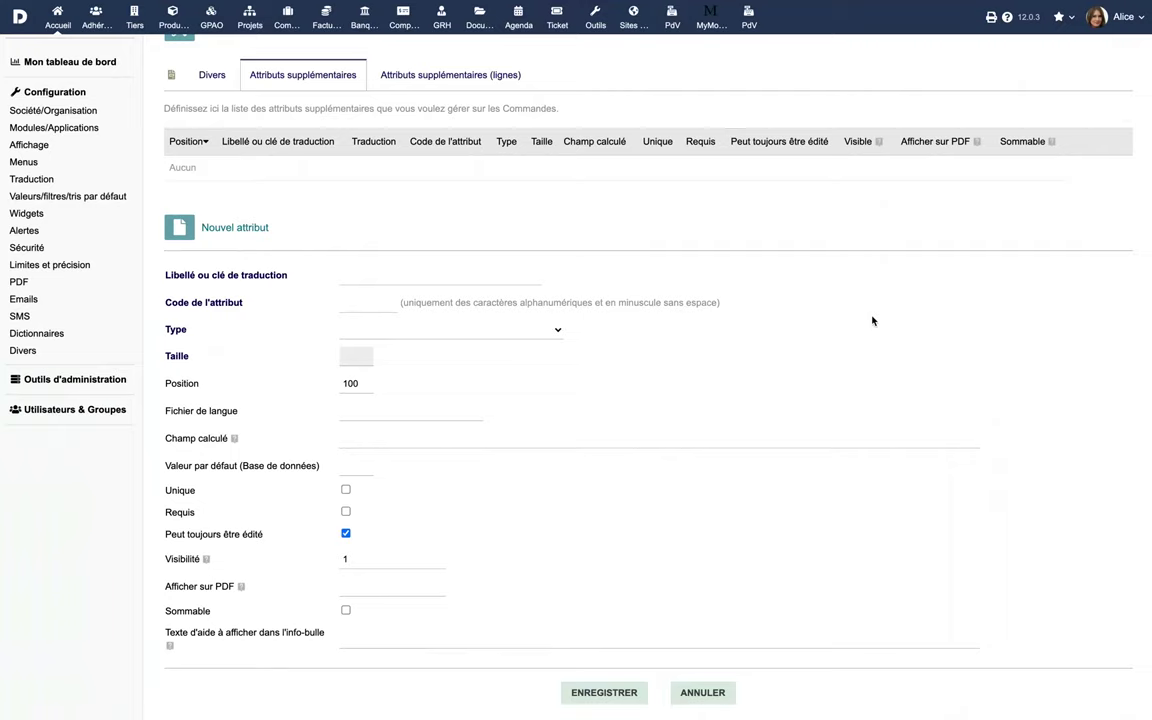
pyautogui.click(497, 281)
pyautogui.write('Référence')
pyautogui.click(378, 329)
pyautogui.click(378, 337)
pyautogui.click(592, 692)
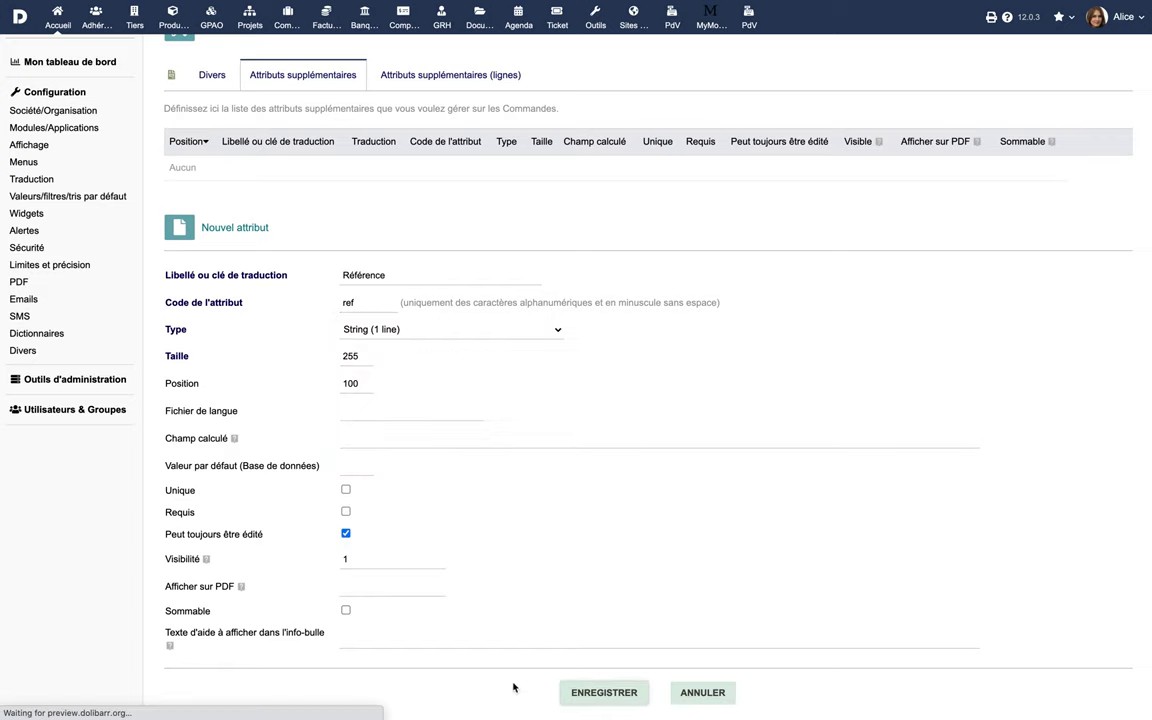